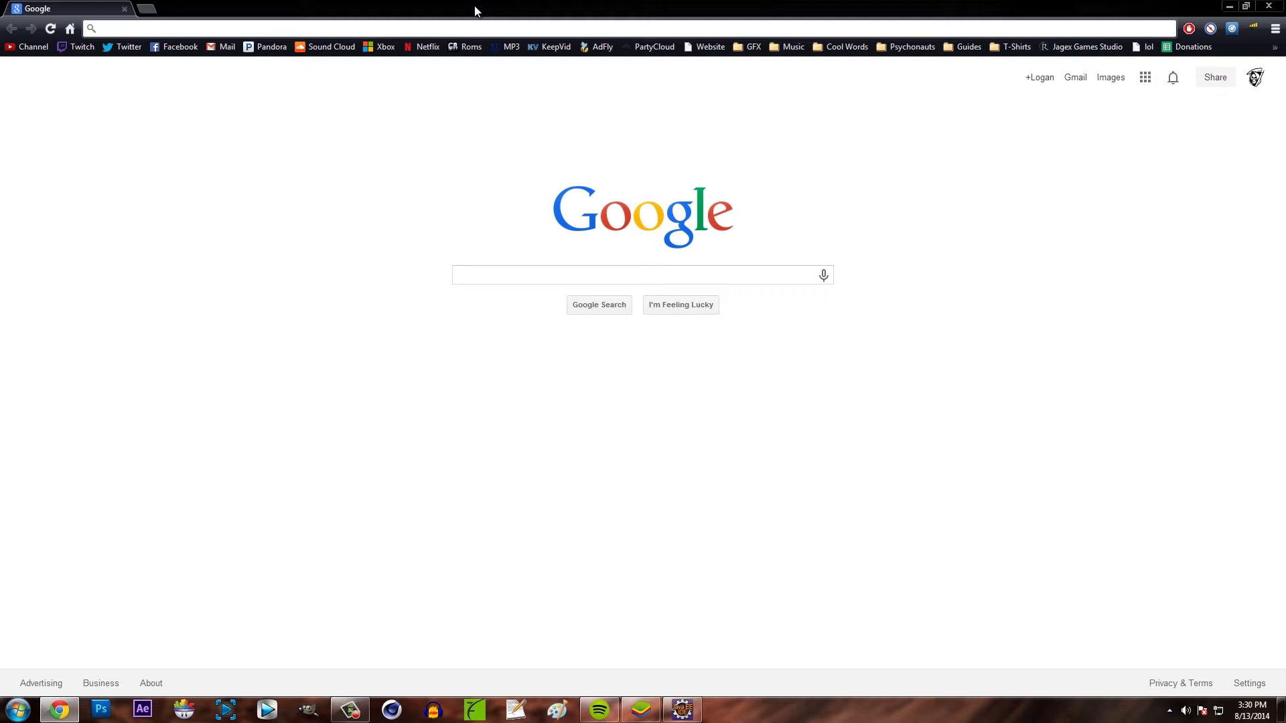
# Step: Load the router admin address 192.168.0.1 to reach the ubee gateway's Cable Modem page
pyautogui.write('198')
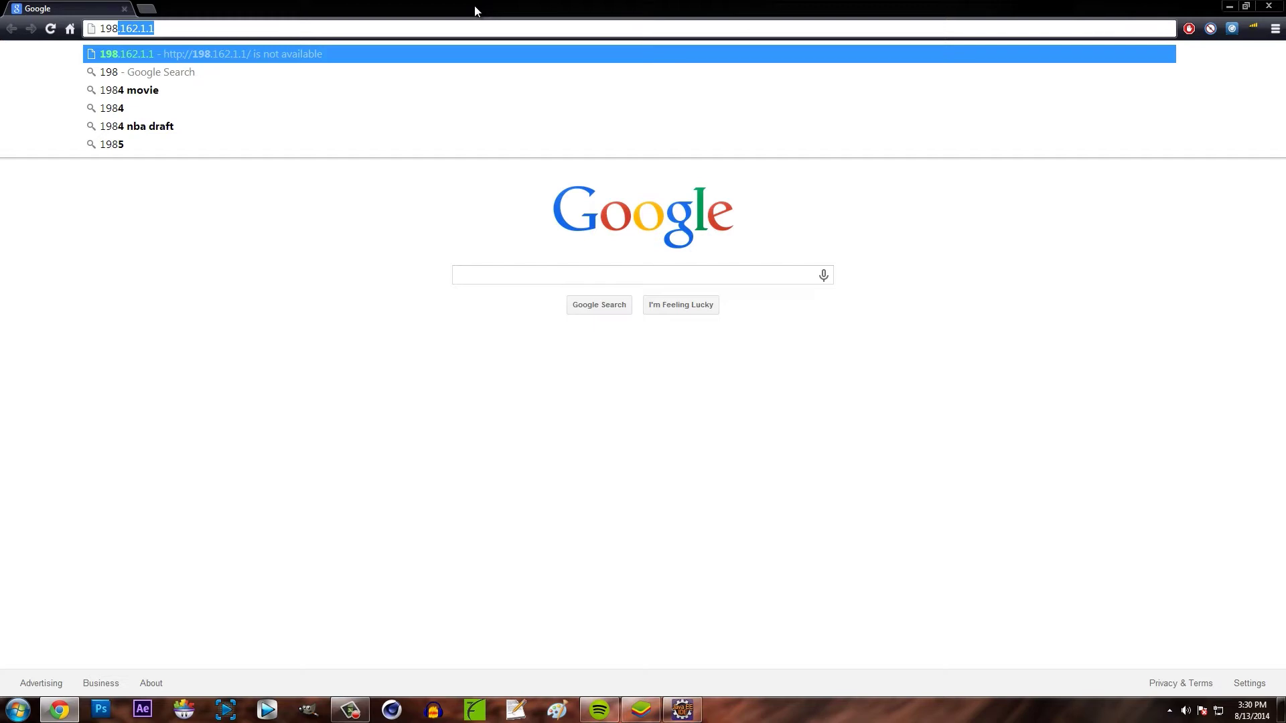
pyautogui.write('.162.0.')
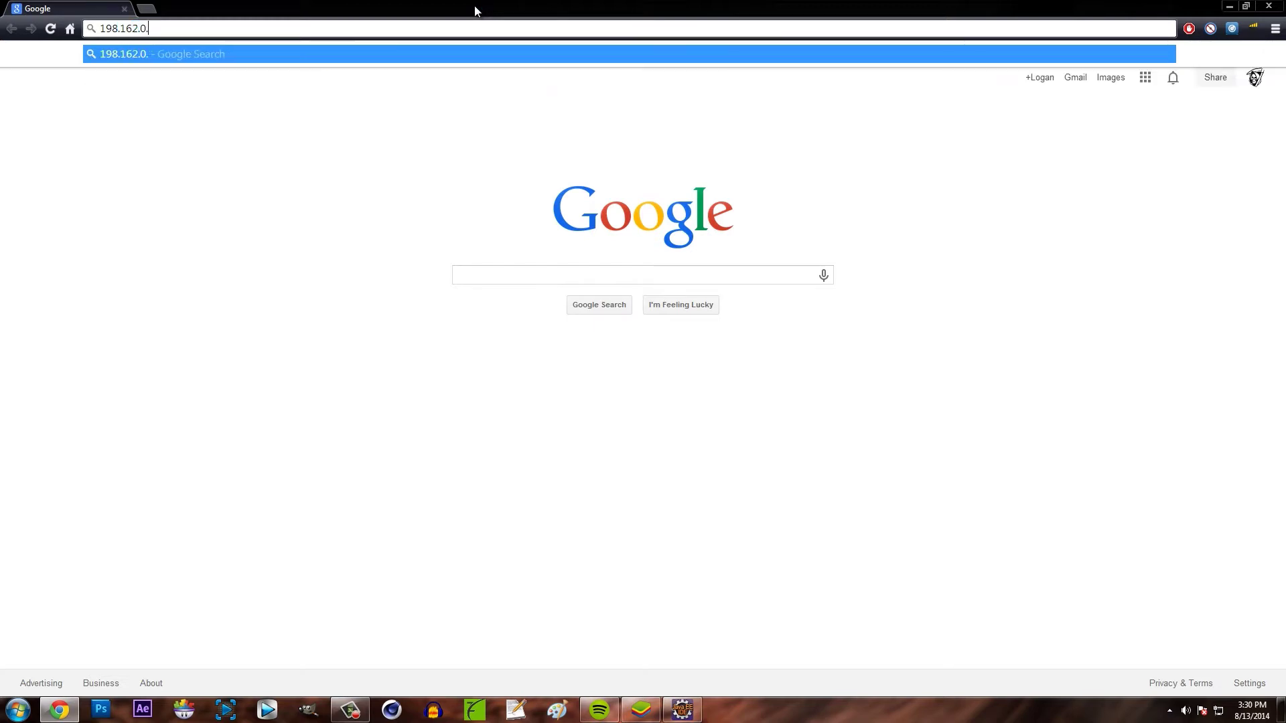
pyautogui.write('1')
pyautogui.press('Return')
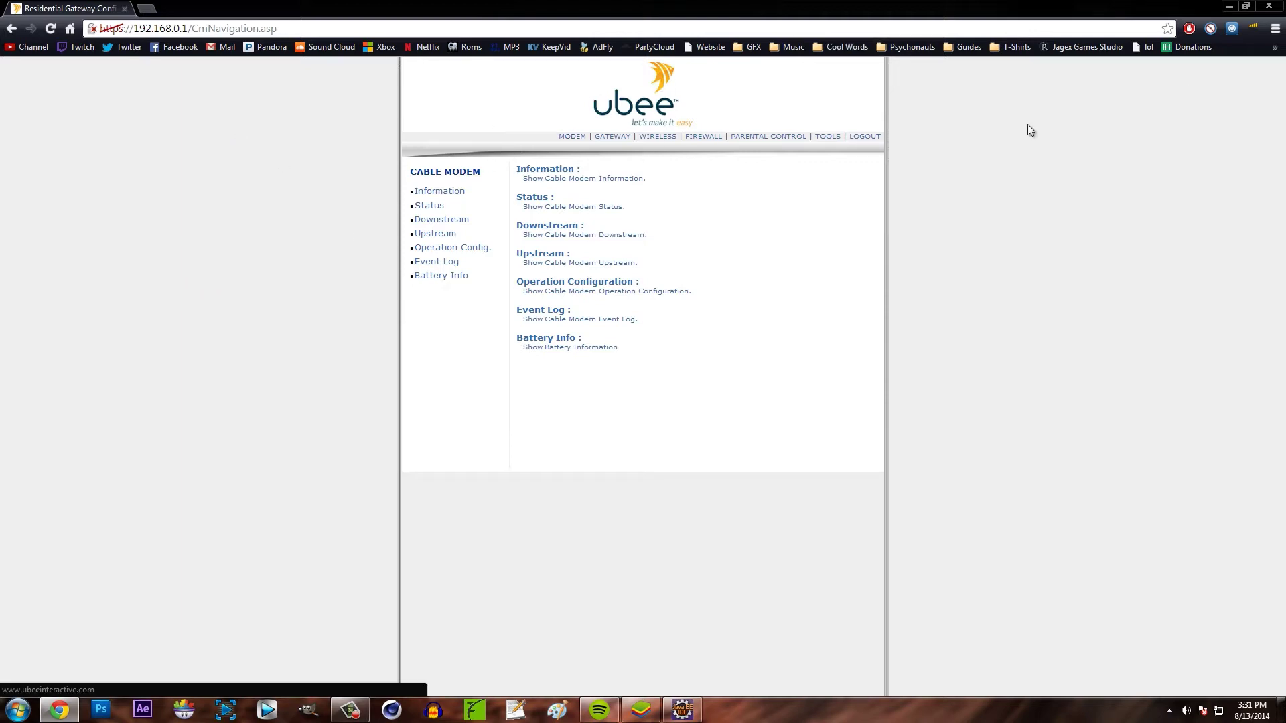
pyautogui.moveTo(276, 28); pyautogui.dragTo(130, 29)
pyautogui.moveTo(229, 51); pyautogui.dragTo(323, 70)
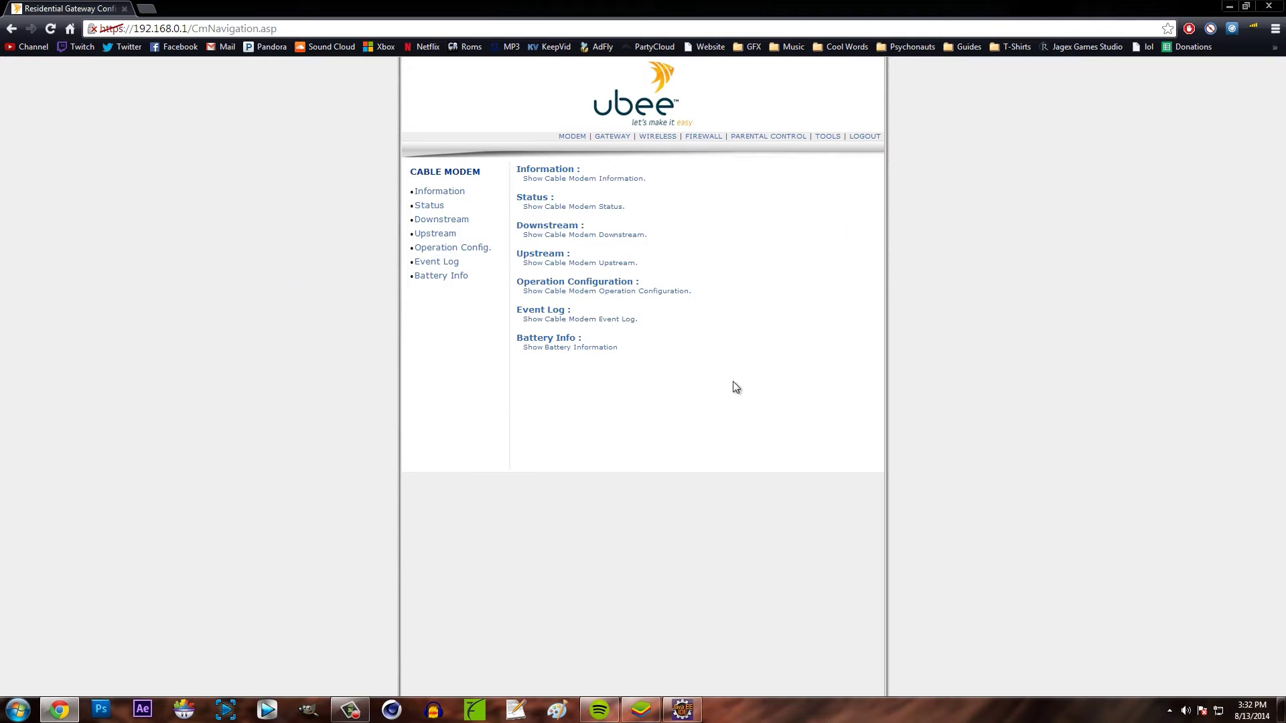
# Step: Show the gateway Forwarding table, where rule 1 forwards port 43594 to 192.168.0.3
pyautogui.click(604, 137)
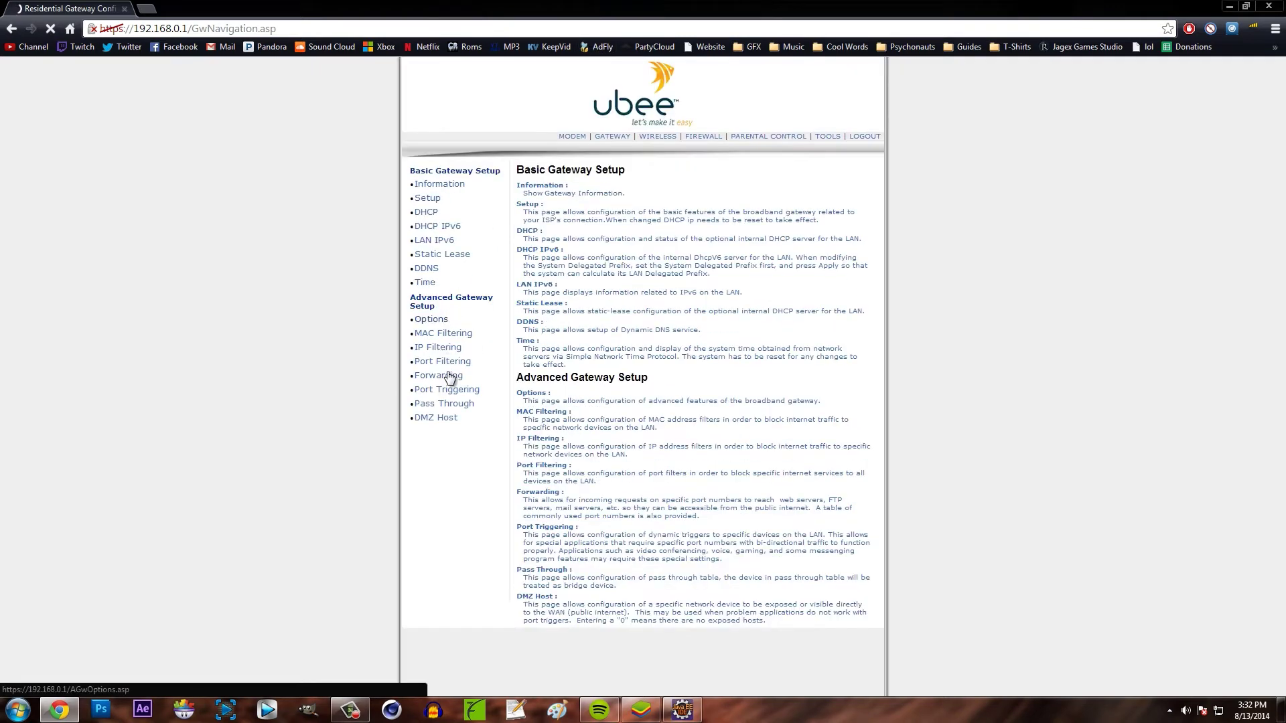
pyautogui.click(445, 377)
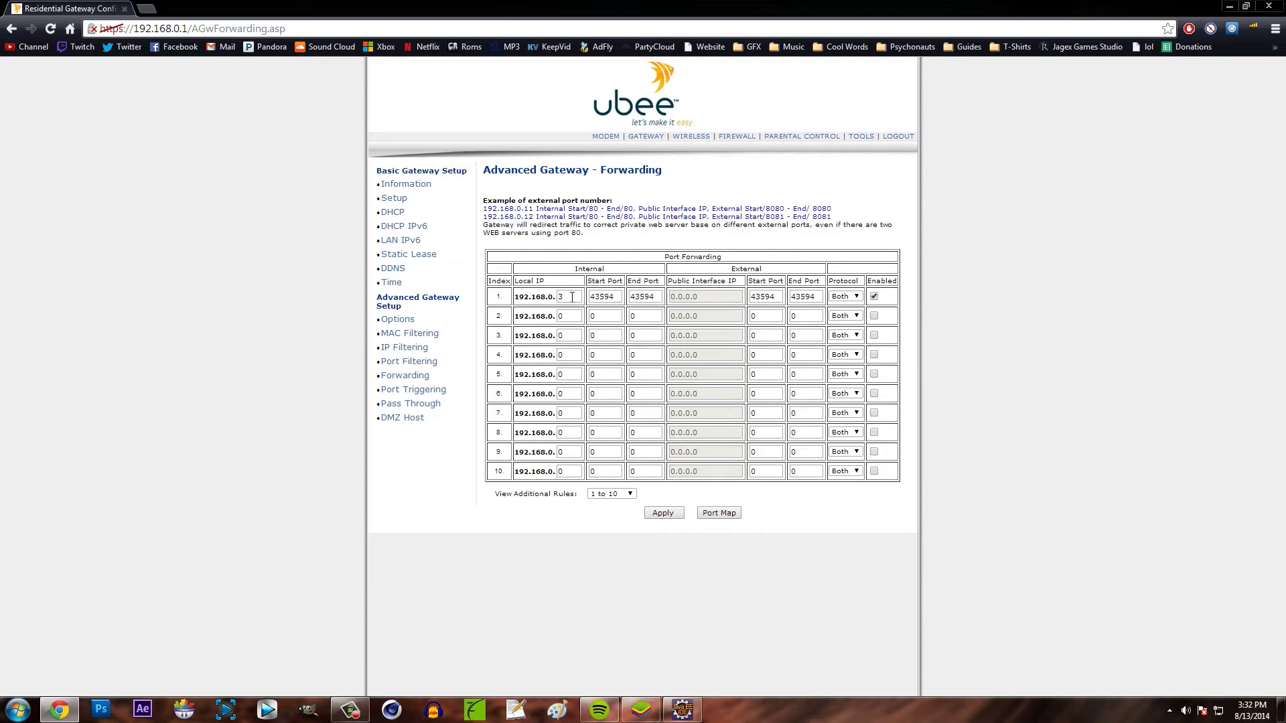
pyautogui.moveTo(577, 297); pyautogui.dragTo(539, 304)
pyautogui.click(939, 288)
pyautogui.click(16, 709)
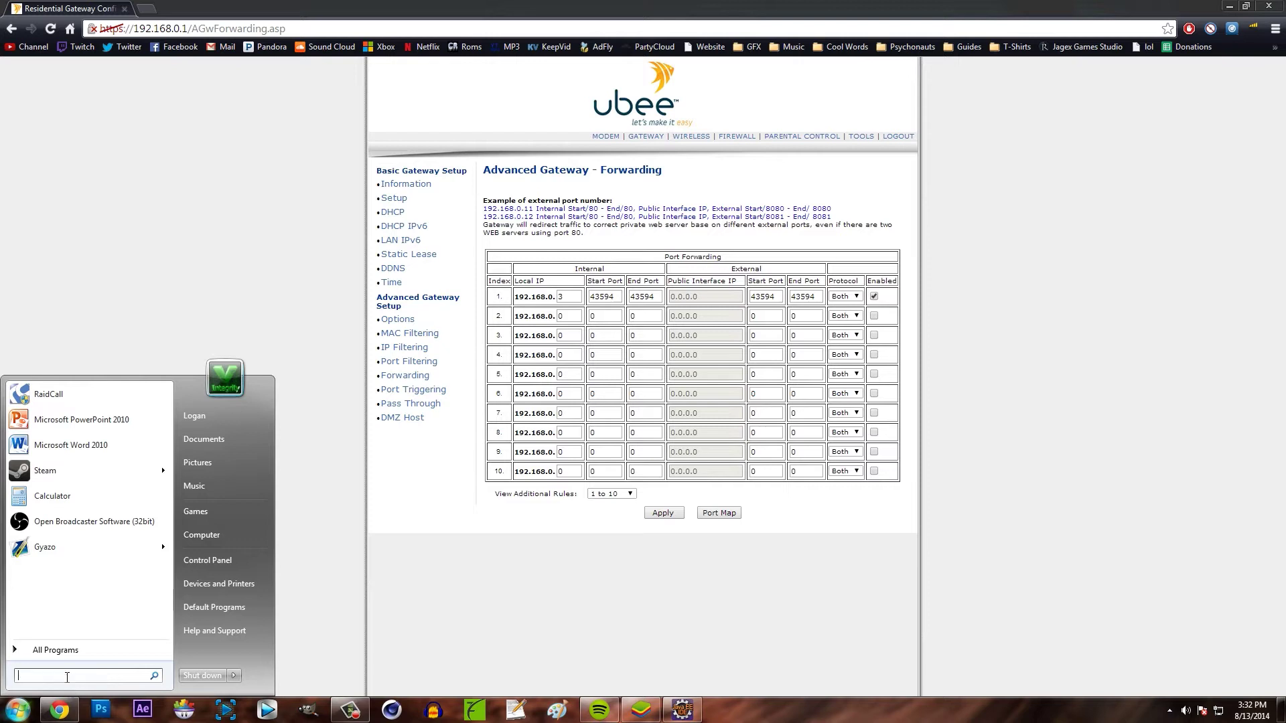
# Step: Run ipconfig in an administrator Command Prompt to confirm IPv4 address 192.168.0.3
pyautogui.write('cmd')
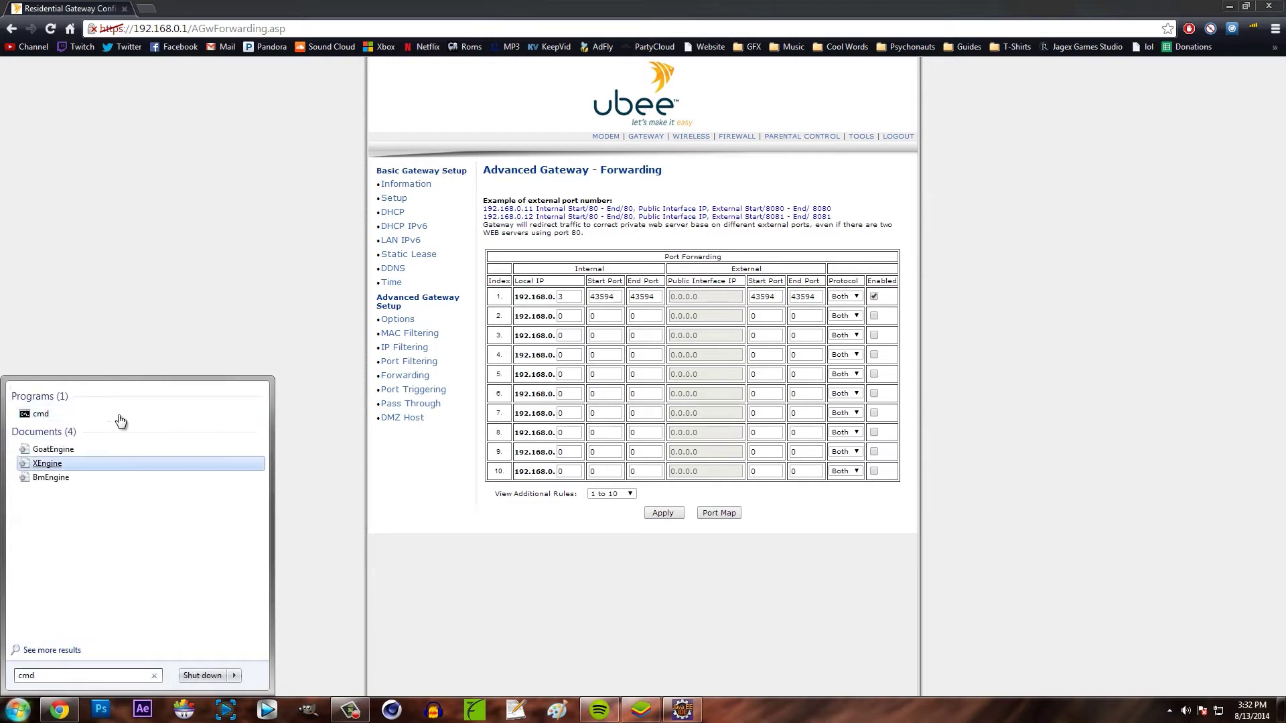
pyautogui.rightClick(51, 416)
pyautogui.click(122, 117)
pyautogui.click(220, 523)
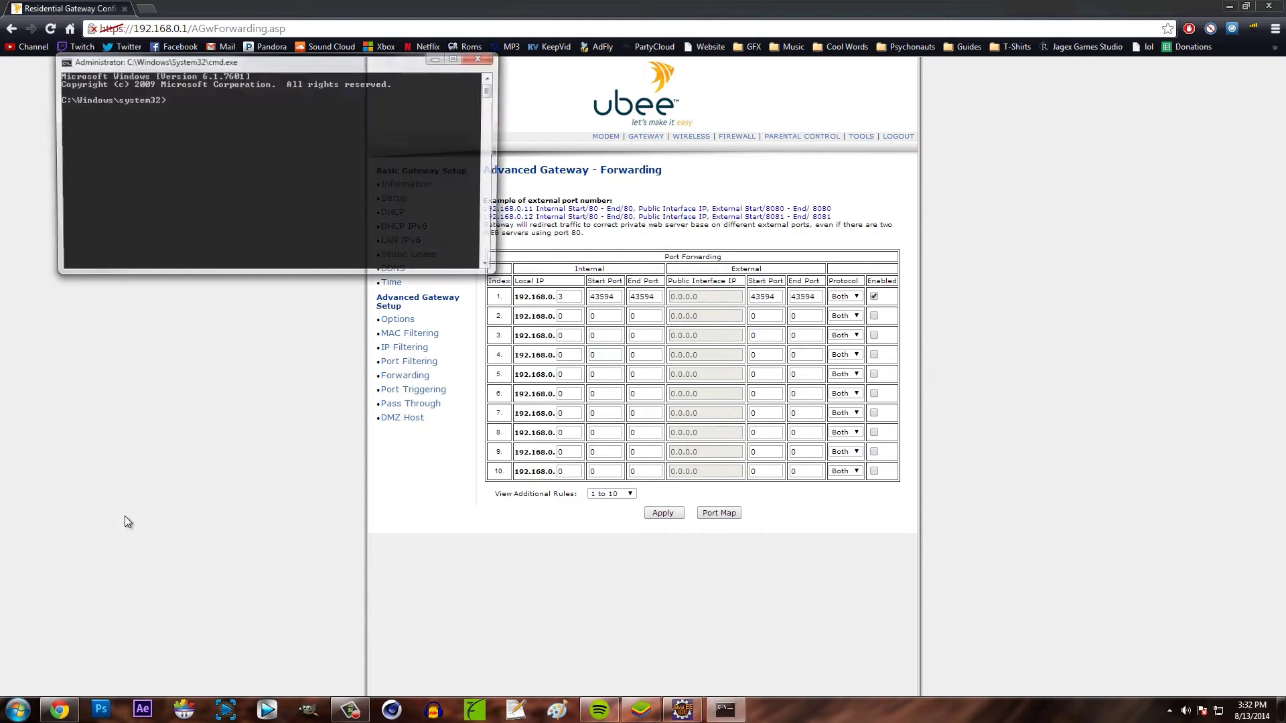
pyautogui.write('ipconfig')
pyautogui.press('Return')
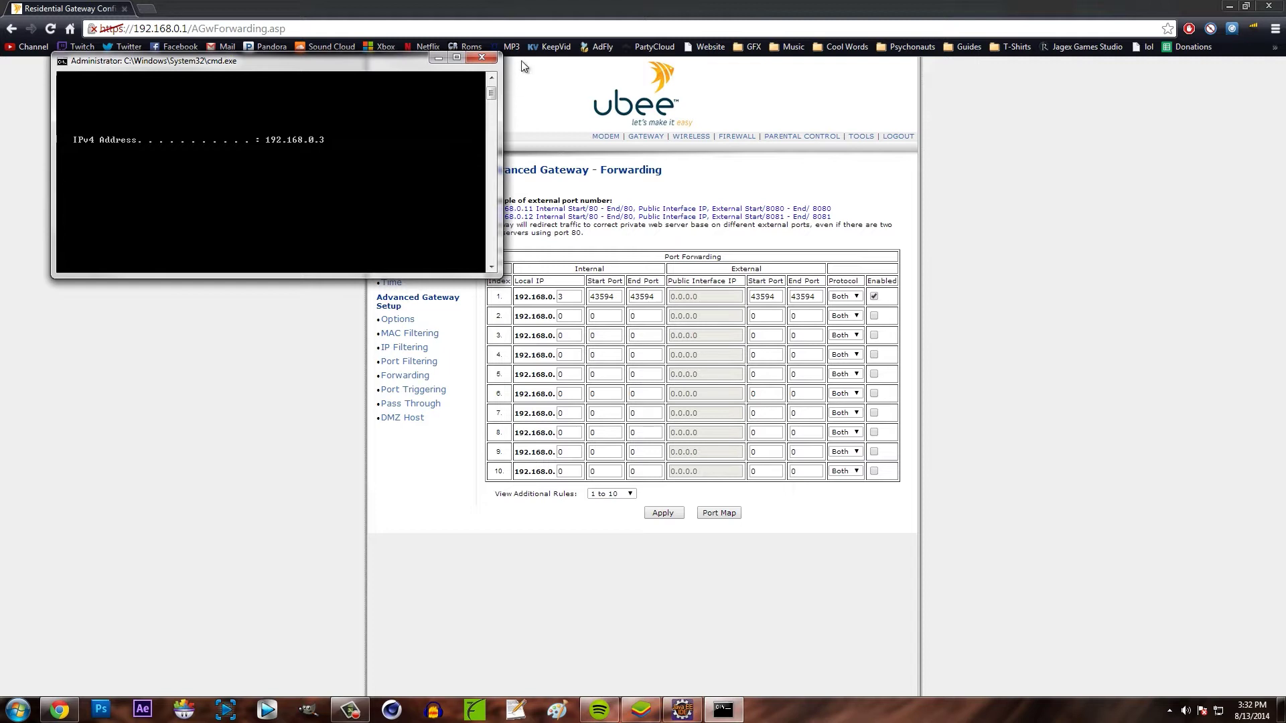
# Step: Close the command prompt and check rule 1's start/end port 43594, protocol Both and Enabled
pyautogui.click(481, 57)
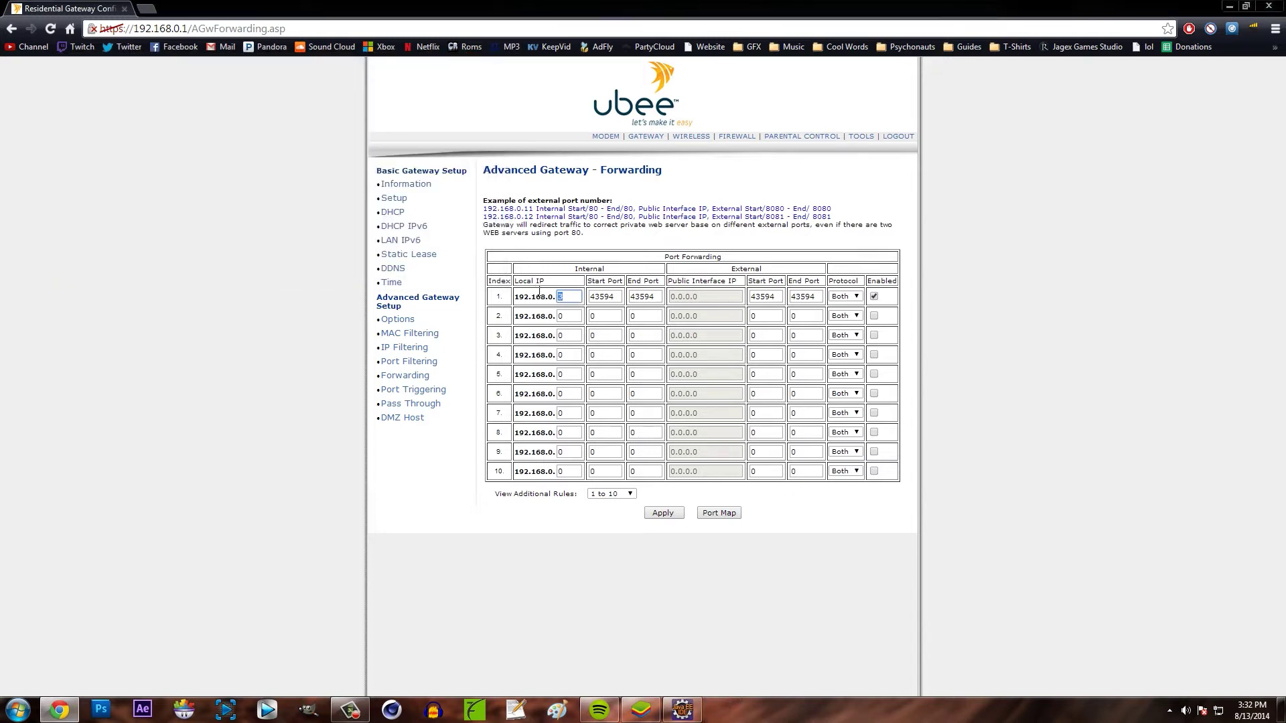
pyautogui.press('Tab')
pyautogui.press('Tab')
pyautogui.hotkey('shift', 'Tab')
pyautogui.click(649, 298)
pyautogui.click(616, 299)
pyautogui.moveTo(617, 284); pyautogui.dragTo(743, 300)
pyautogui.click(922, 314)
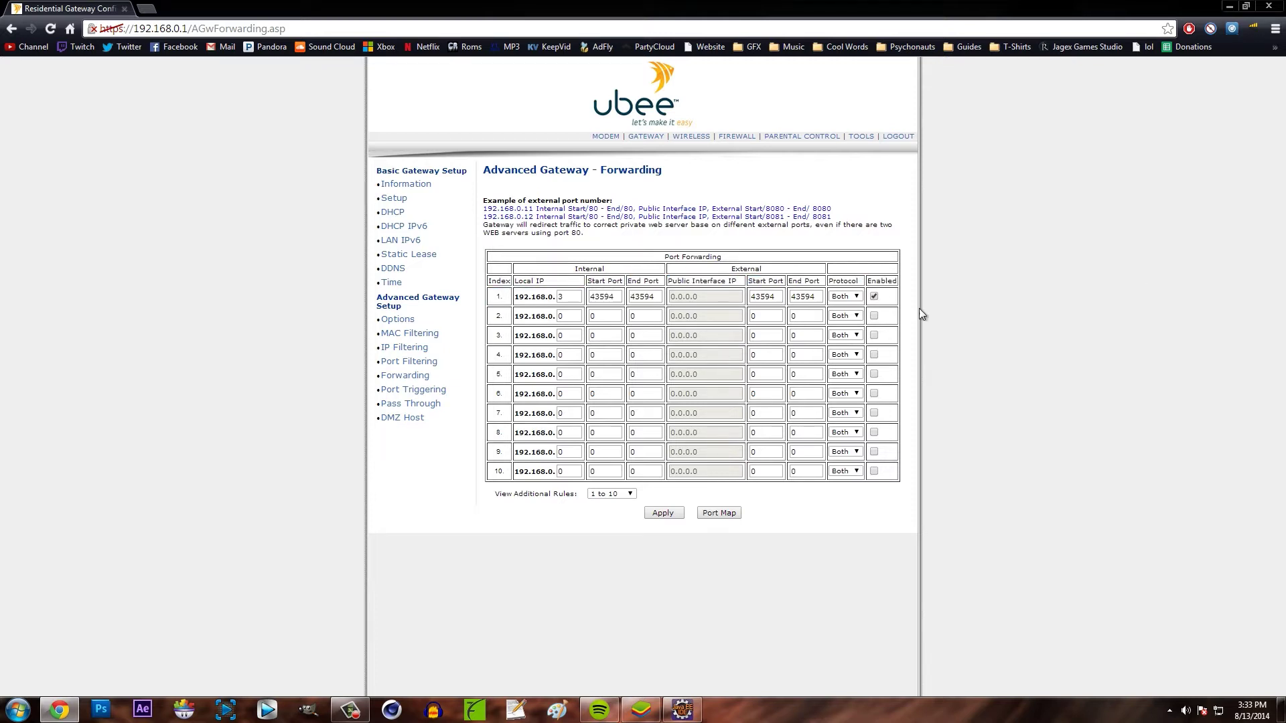
pyautogui.click(845, 296)
pyautogui.click(842, 322)
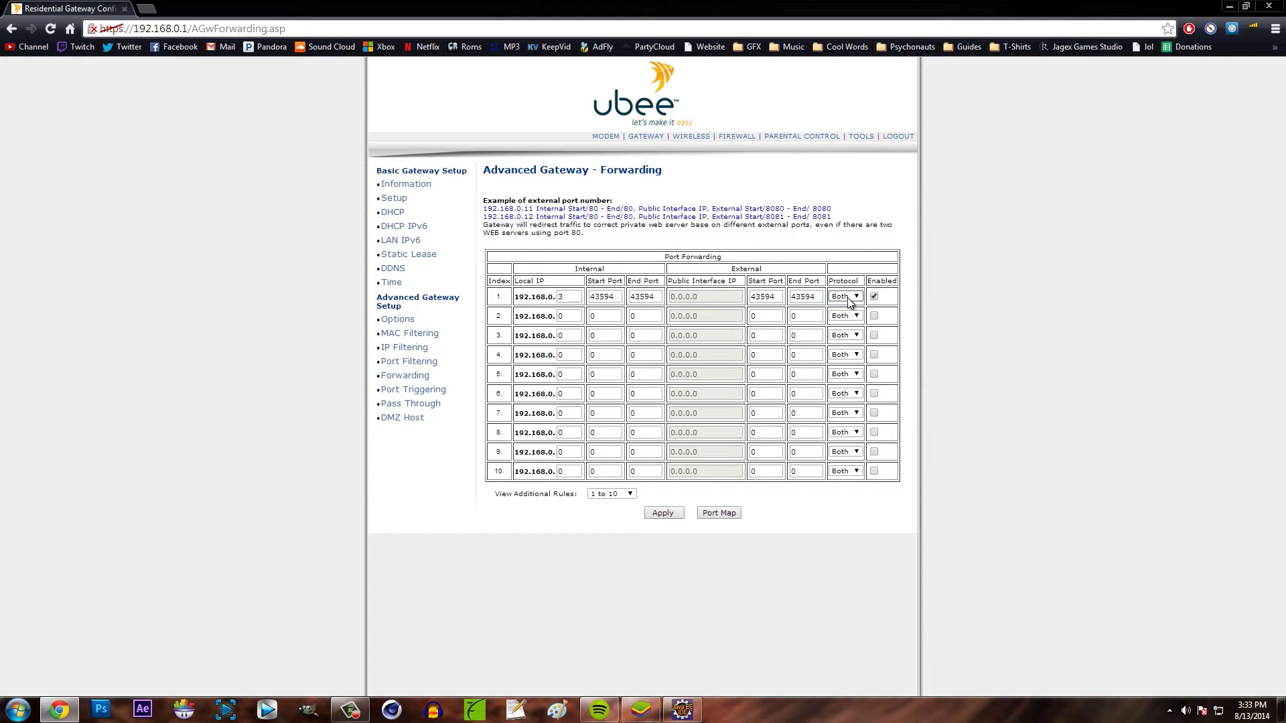
pyautogui.click(1031, 329)
# Step: Close Chrome and copy the Matrix Client folder from 718 onto the desktop
pyautogui.click(125, 9)
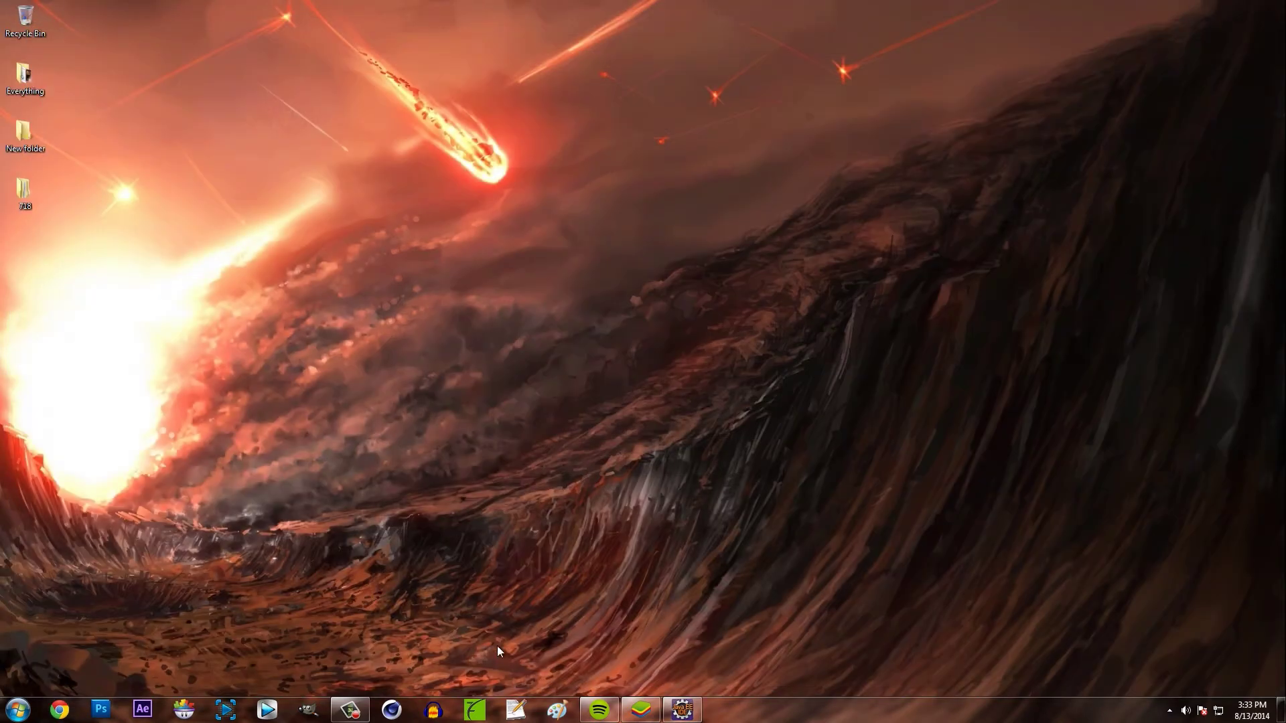
pyautogui.click(682, 710)
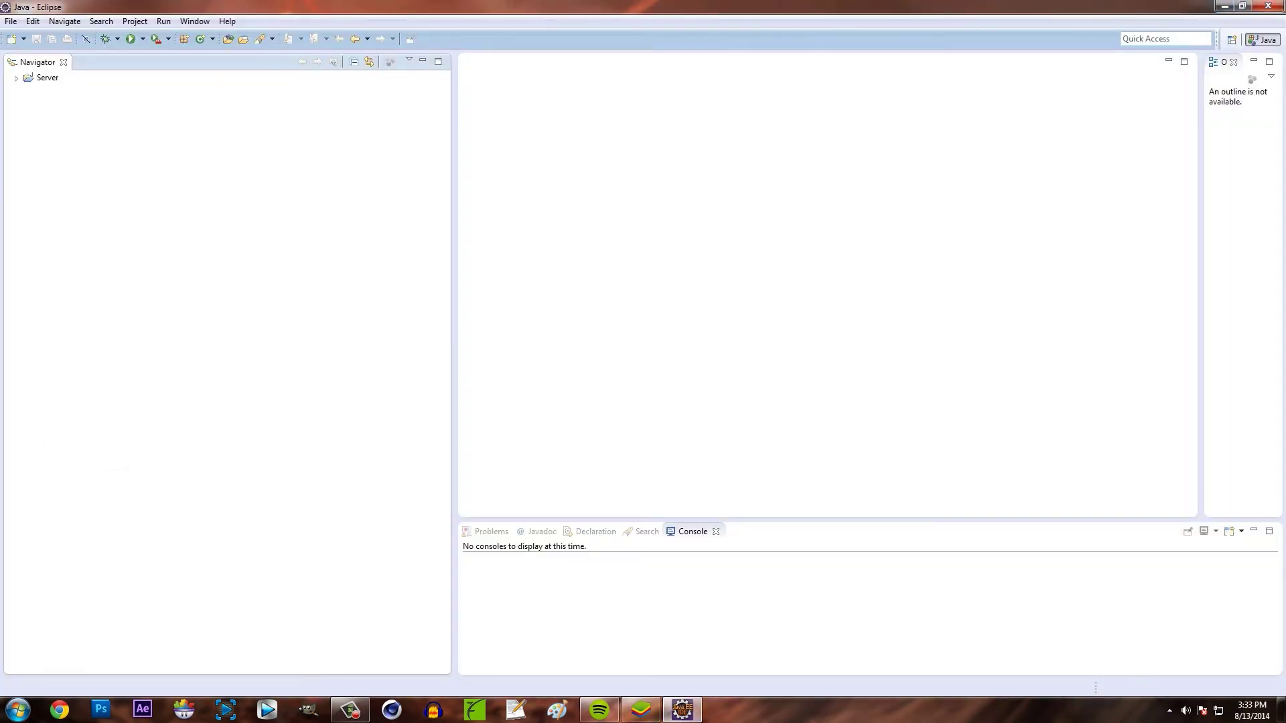
pyautogui.click(1224, 6)
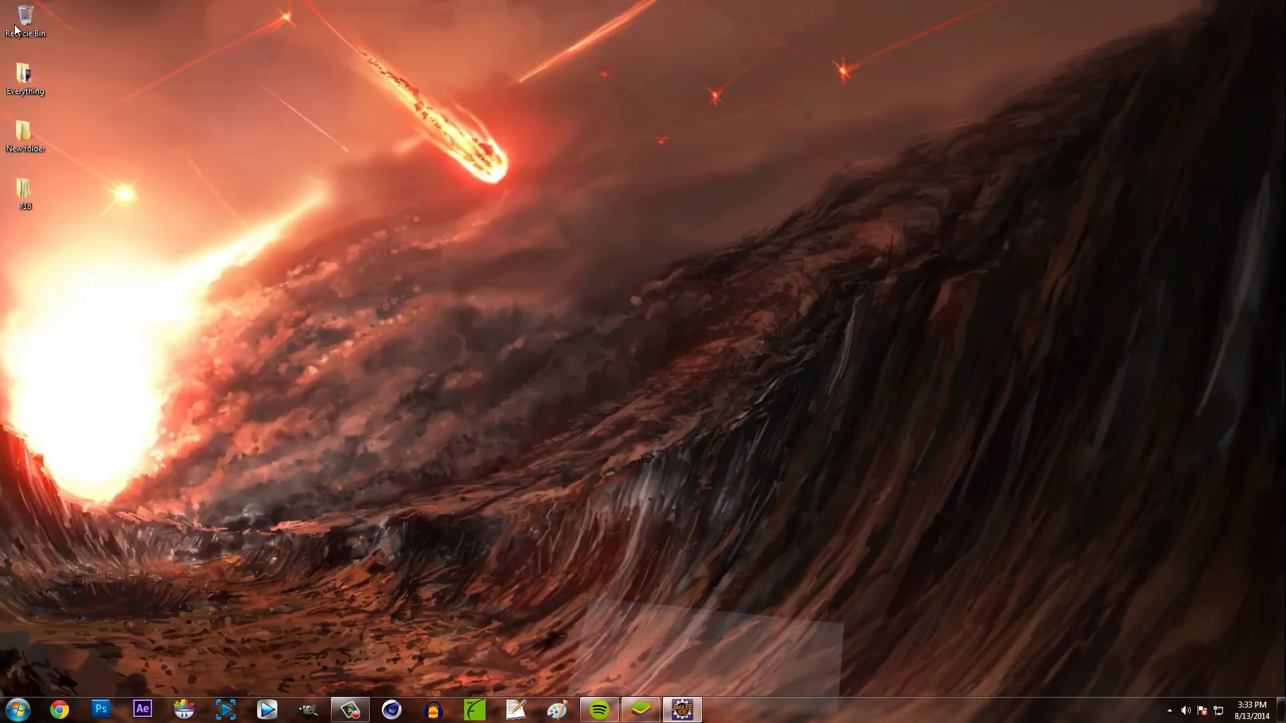
pyautogui.doubleClick(26, 209)
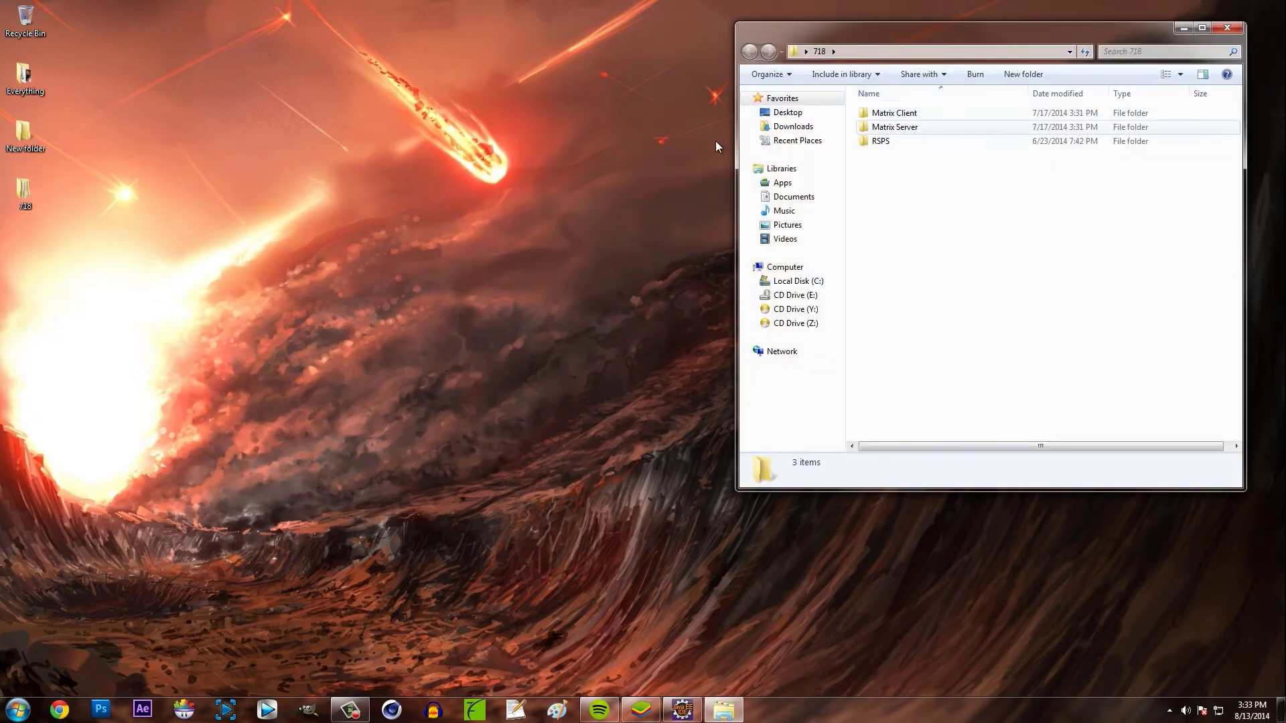
pyautogui.click(945, 113)
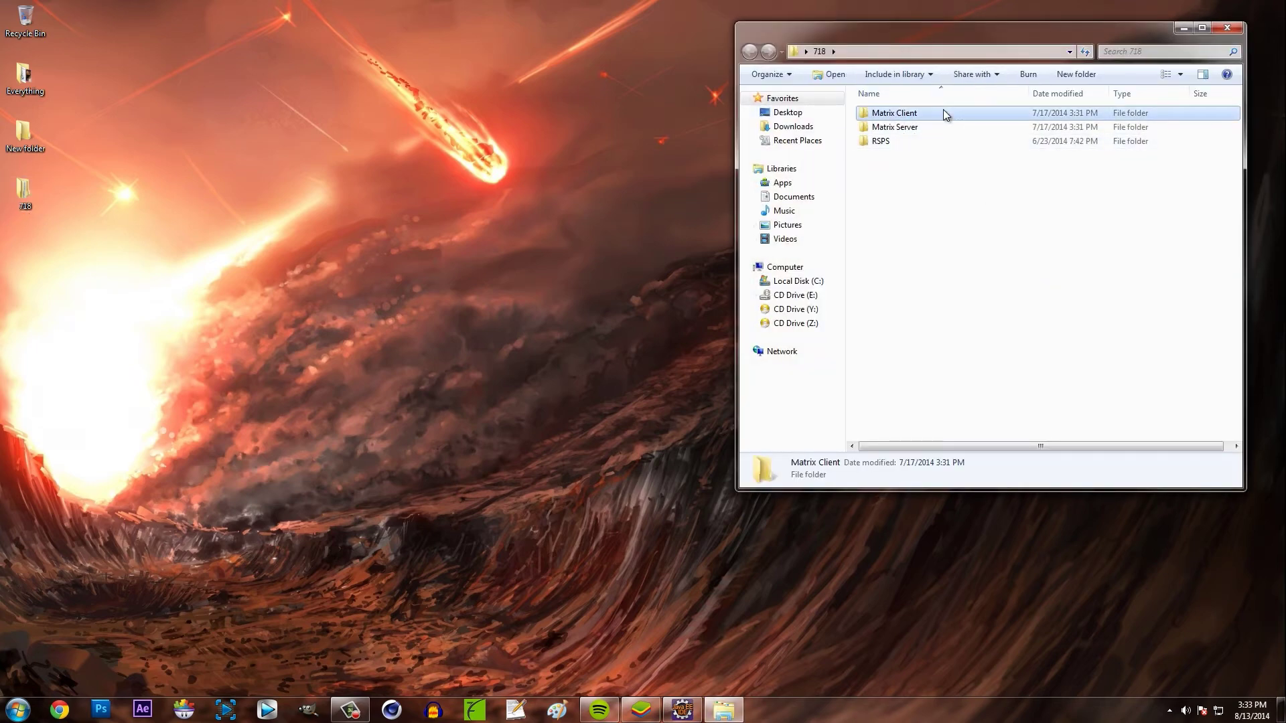
pyautogui.rightClick(943, 109)
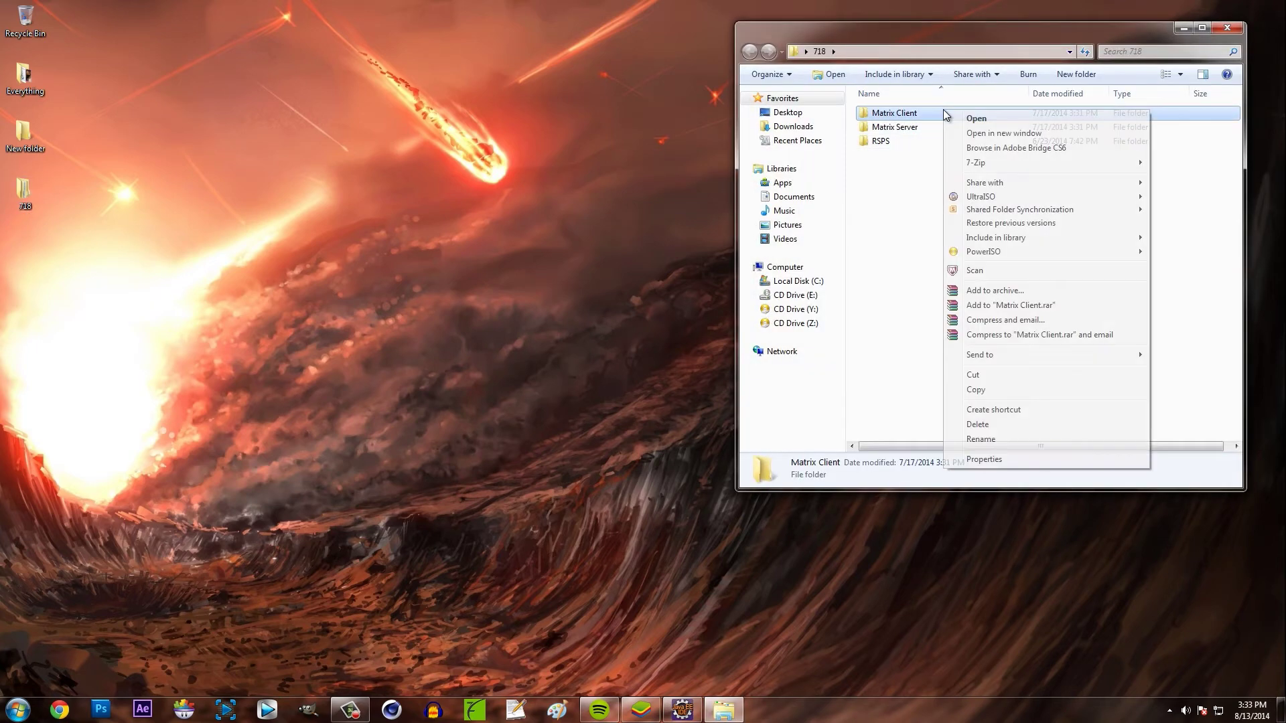
pyautogui.click(986, 389)
pyautogui.rightClick(372, 328)
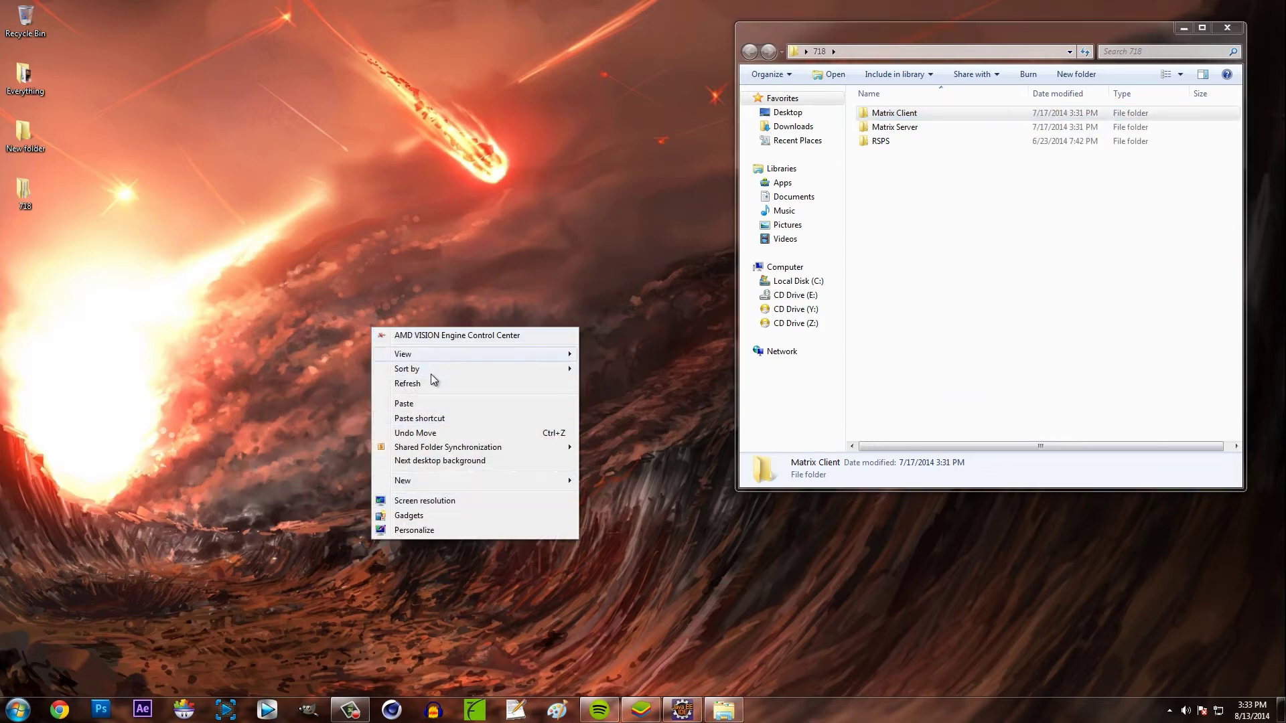
pyautogui.click(422, 404)
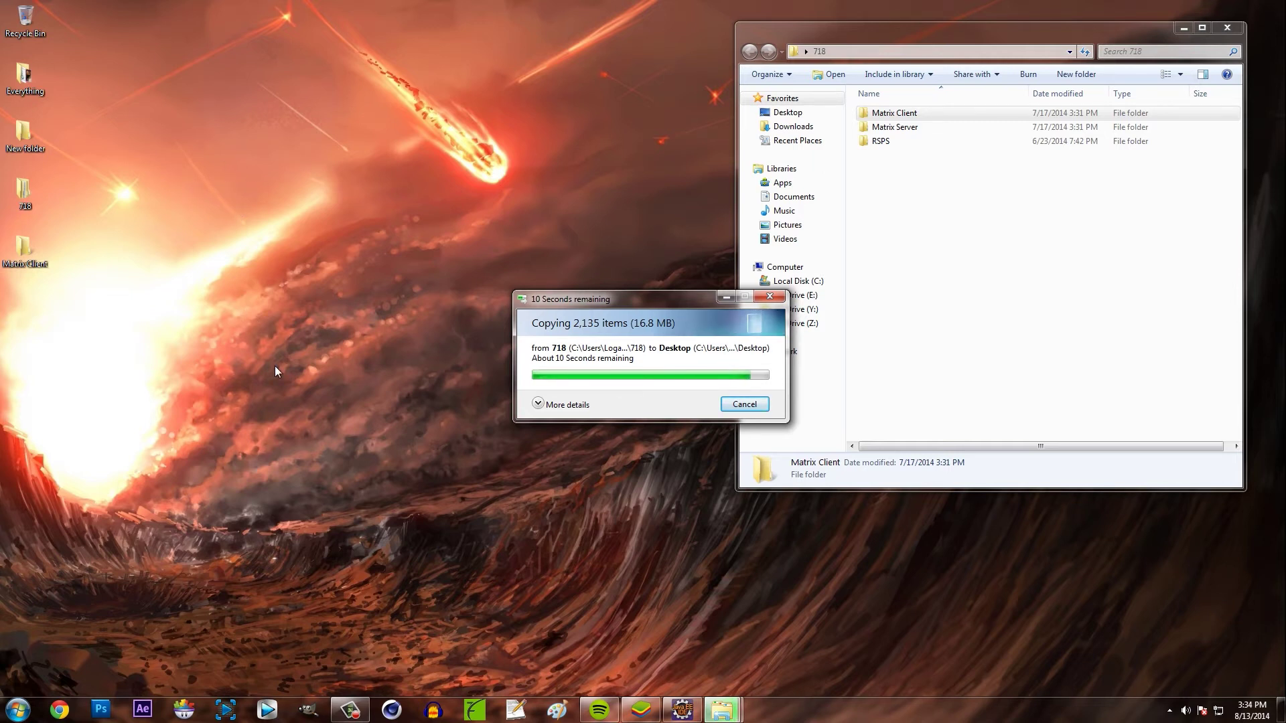
# Step: Create Java project 'klkl' using the existing 718\Matrix Client folder as its location
pyautogui.click(683, 711)
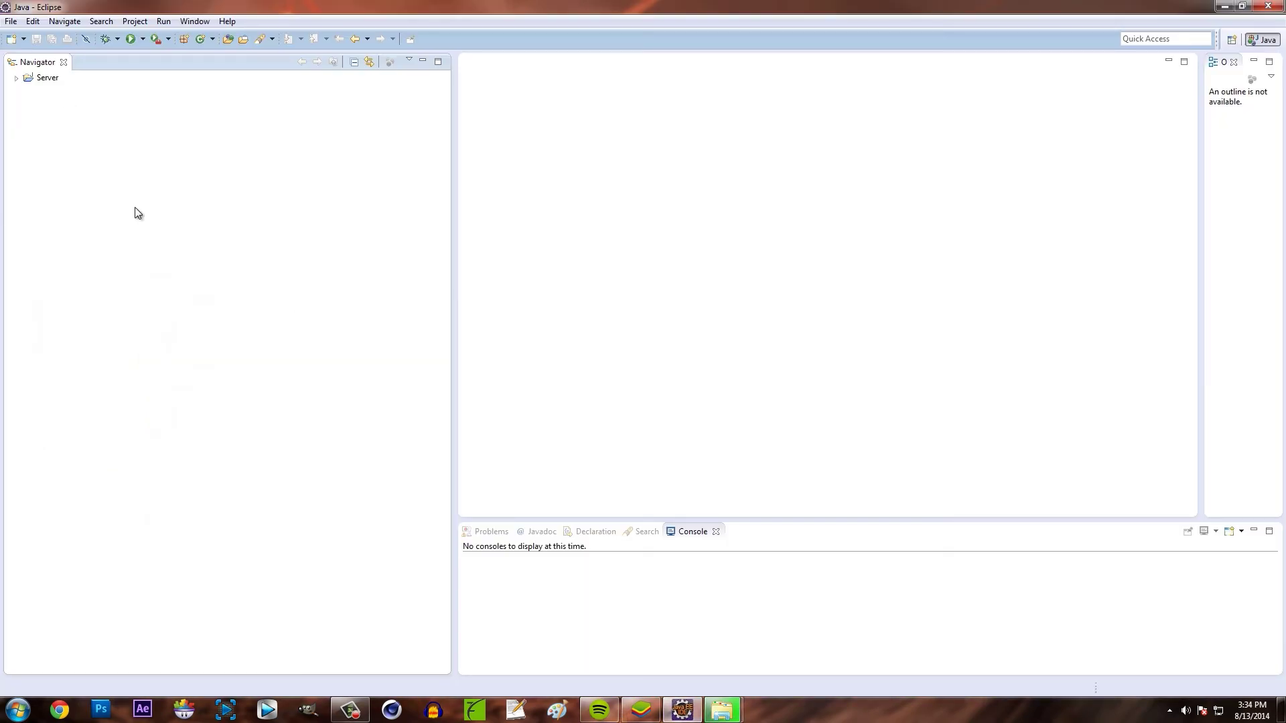
pyautogui.moveTo(175, 219)
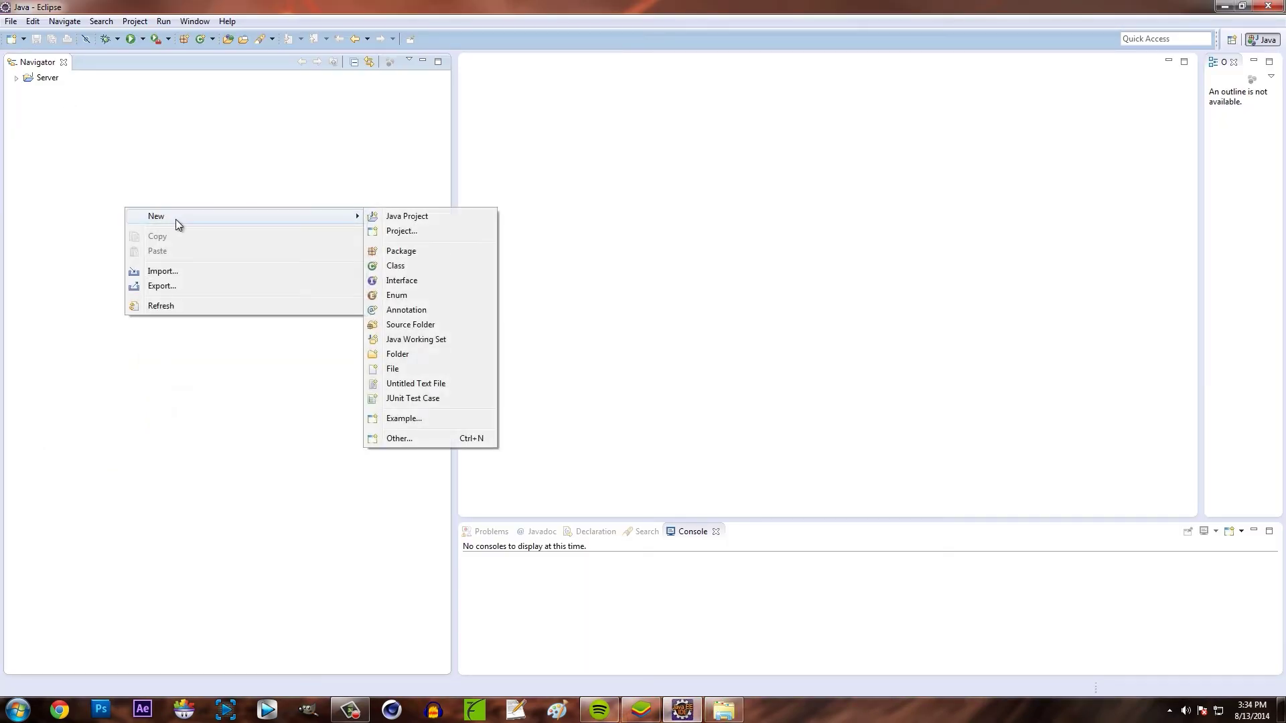
pyautogui.click(402, 217)
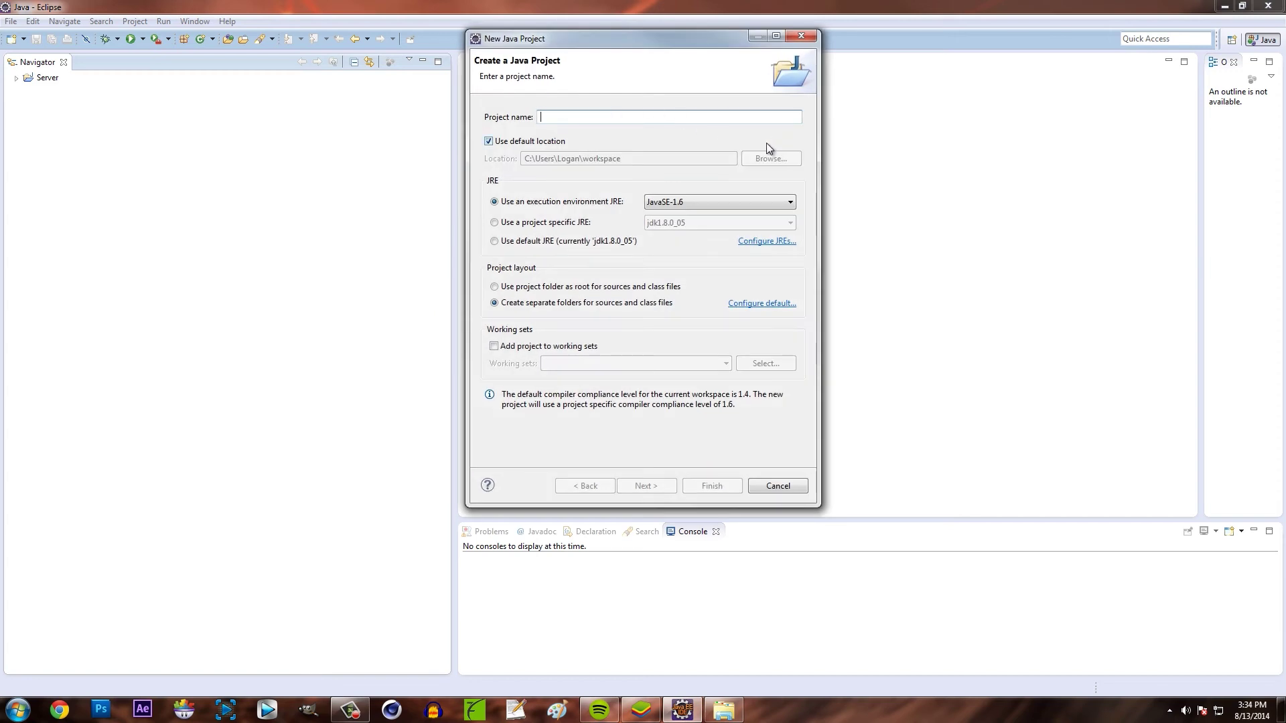
pyautogui.write('klkl')
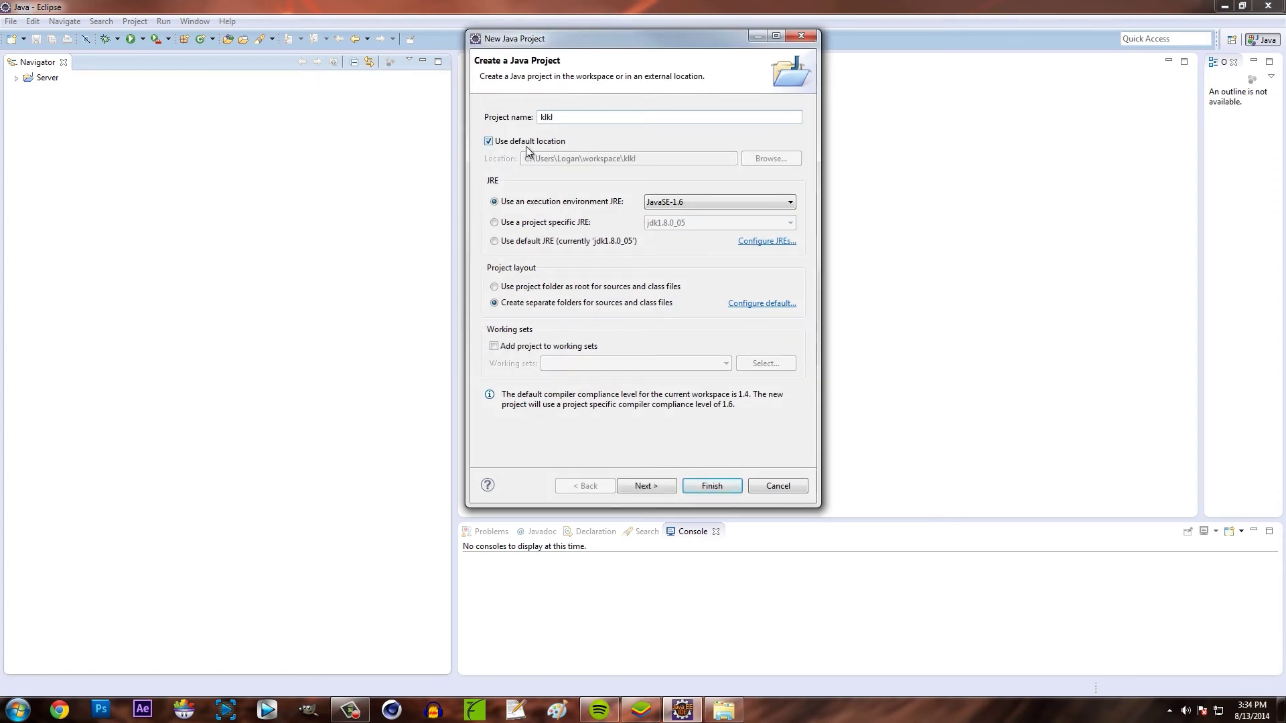
pyautogui.click(488, 141)
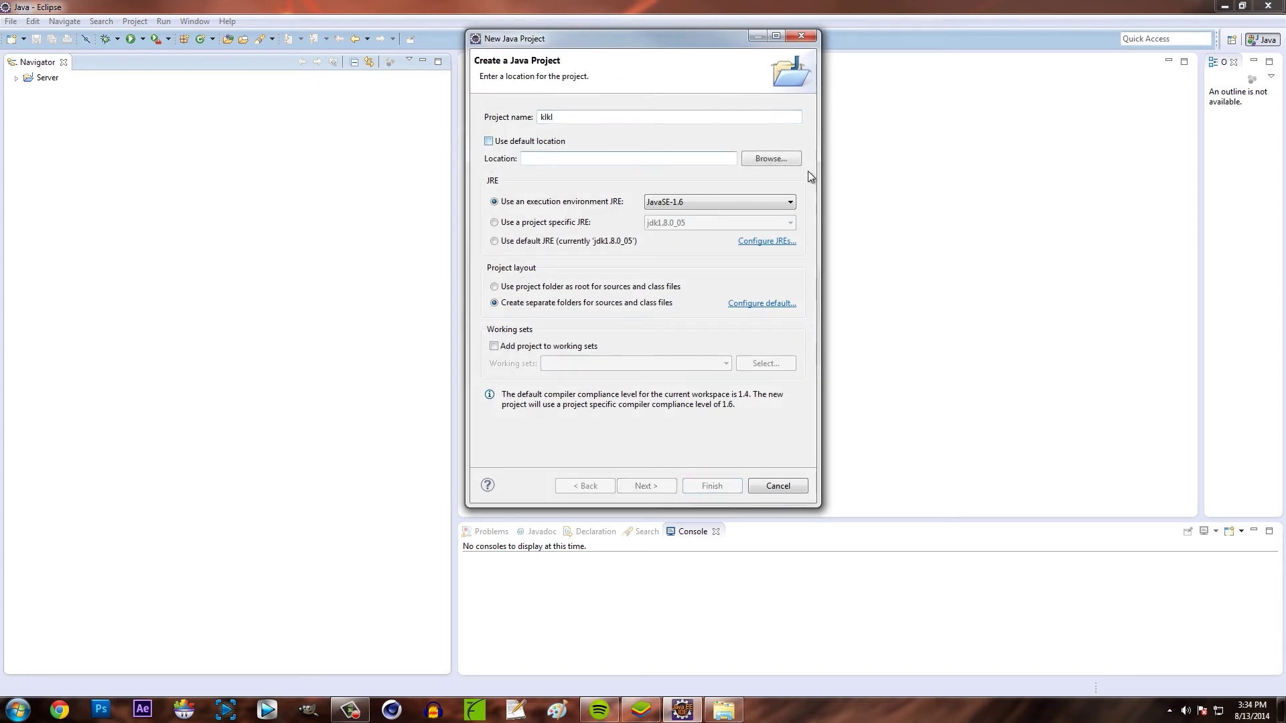
pyautogui.click(770, 159)
pyautogui.scroll(-1, 738, 335)
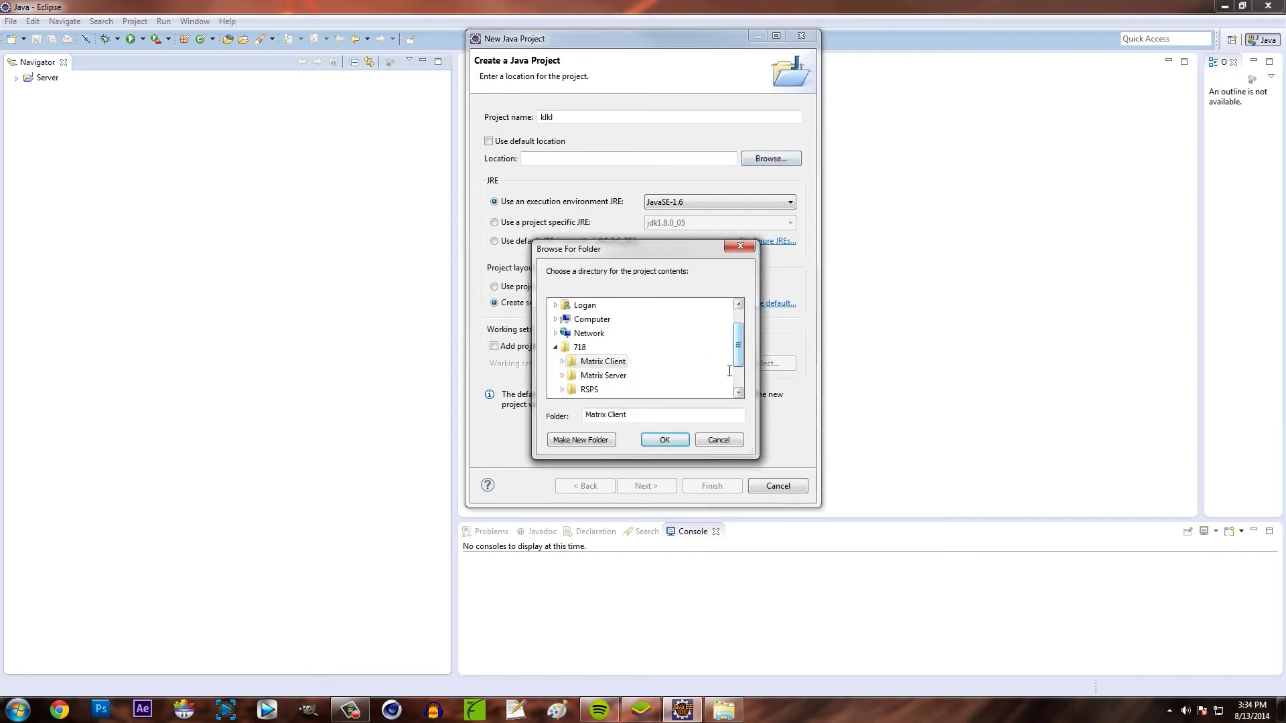
pyautogui.click(663, 439)
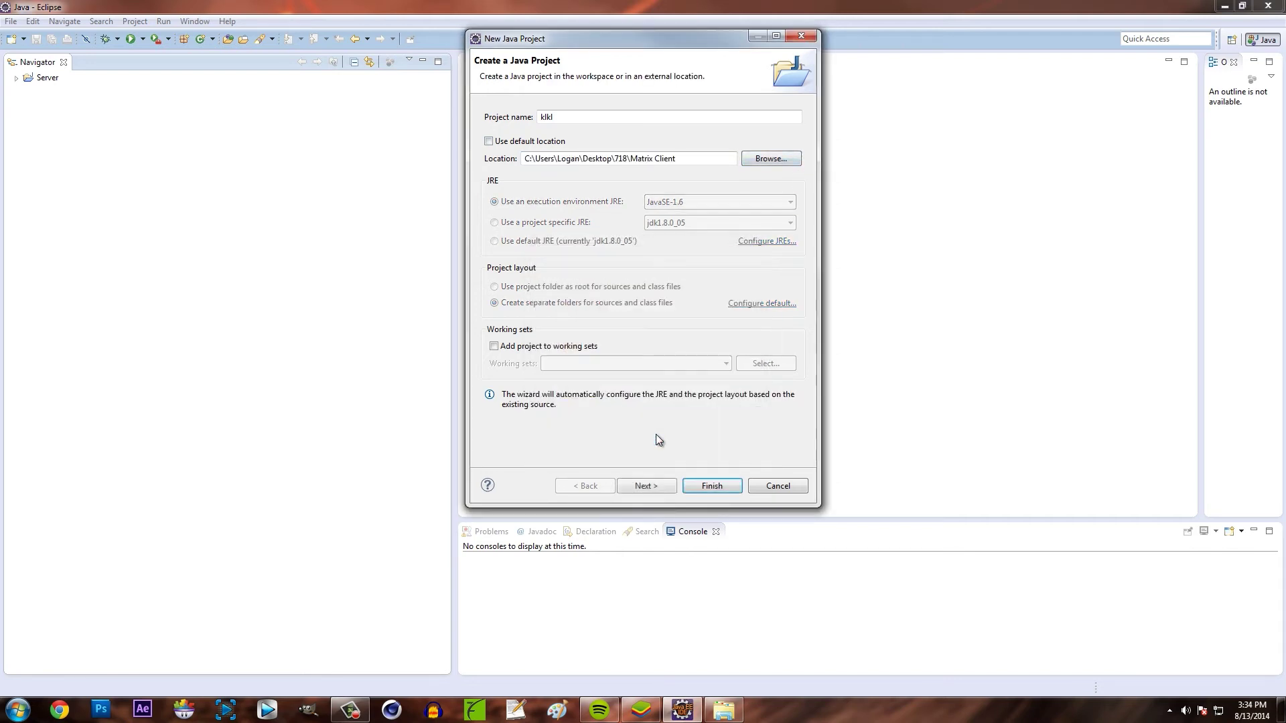
pyautogui.click(701, 482)
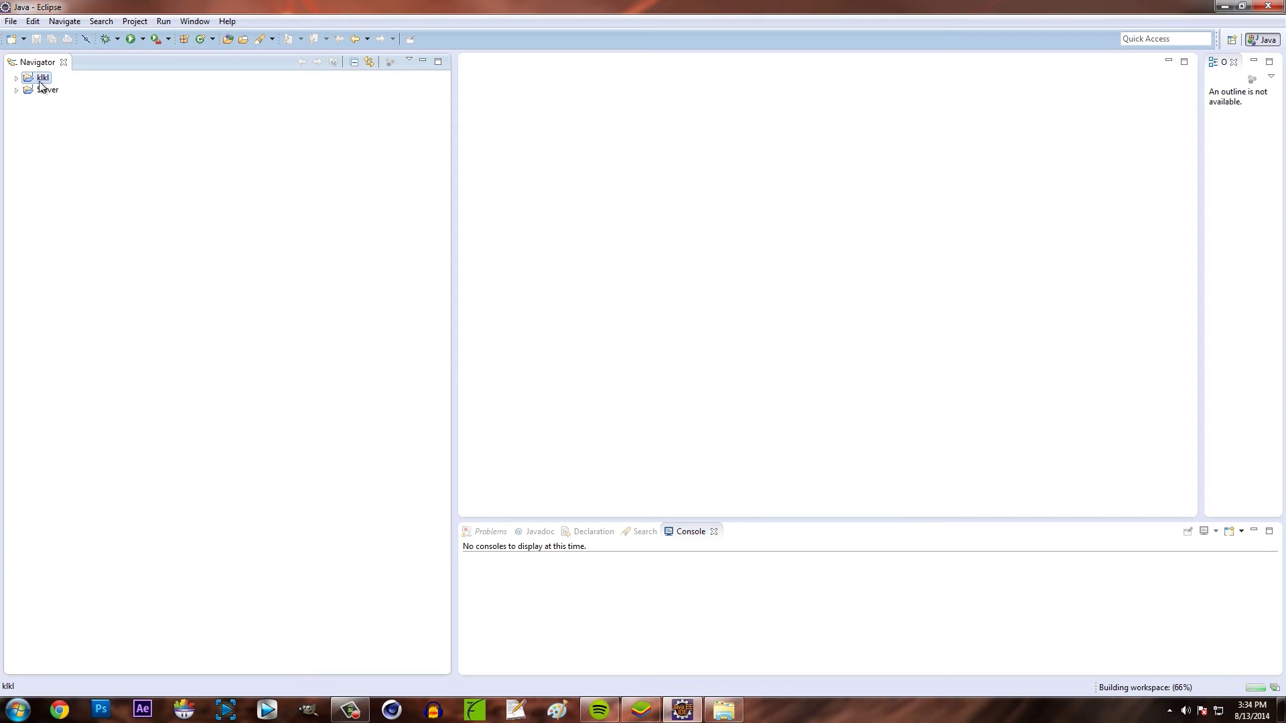
# Step: Open klkl's src/Loader.java and select the IP value "127.0.0.1"
pyautogui.doubleClick(40, 81)
pyautogui.doubleClick(55, 114)
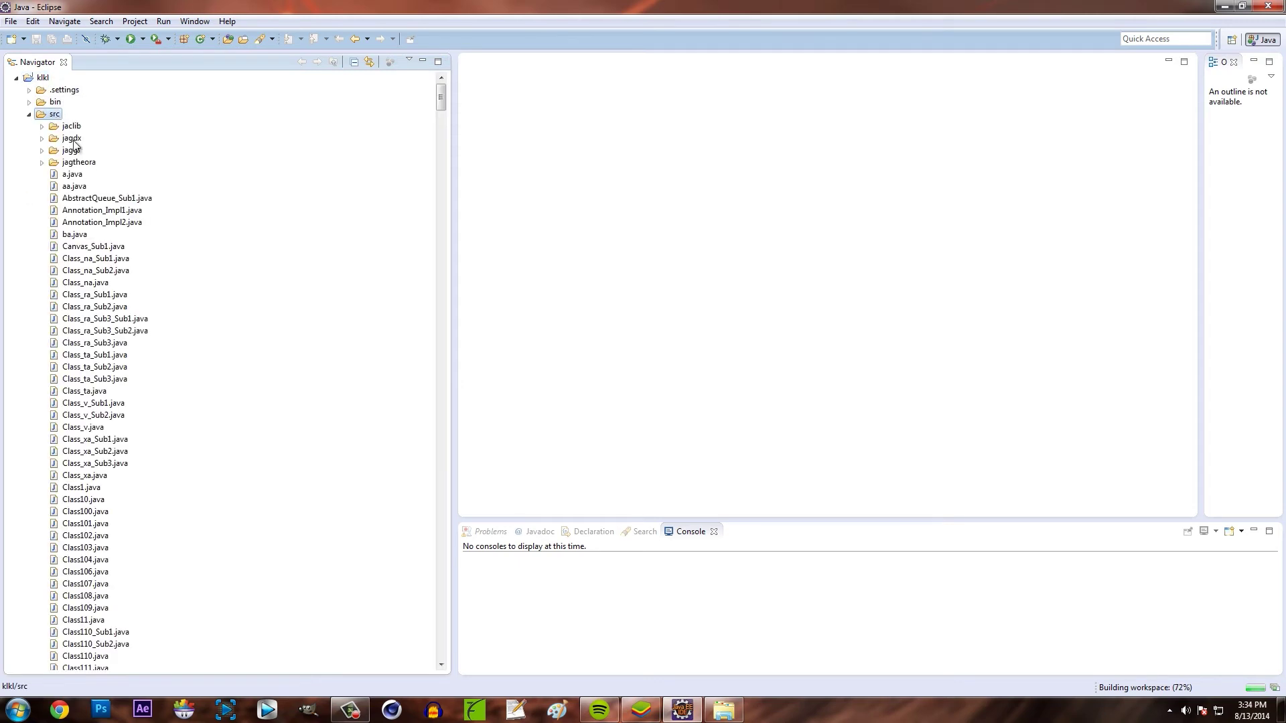
pyautogui.moveTo(439, 107); pyautogui.dragTo(435, 667)
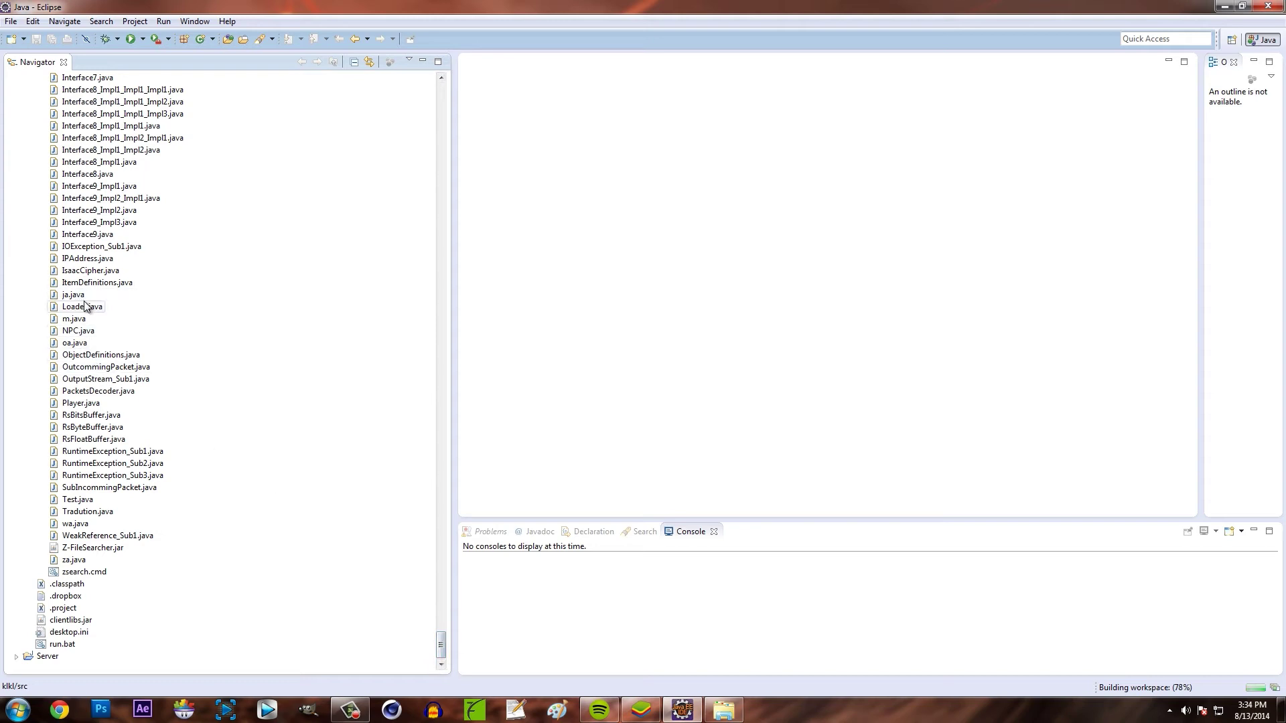
pyautogui.click(79, 309)
pyautogui.doubleClick(79, 308)
pyautogui.click(650, 198)
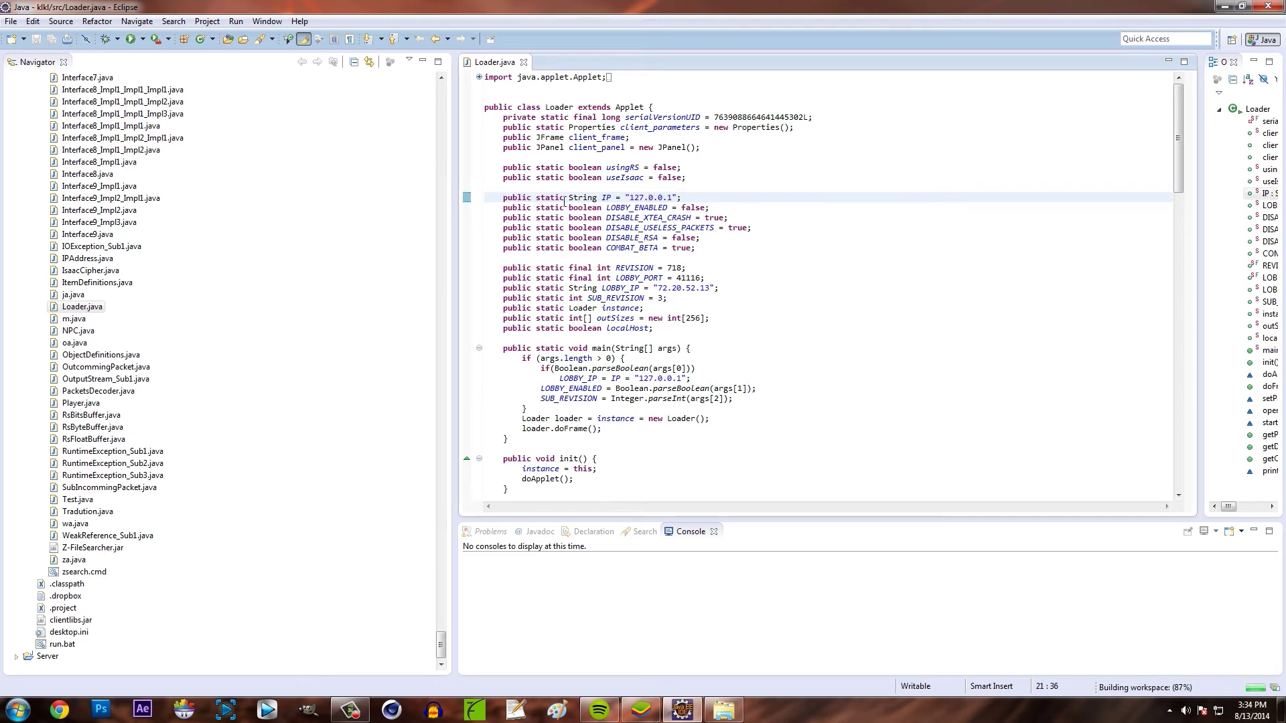
pyautogui.moveTo(674, 197); pyautogui.dragTo(625, 198)
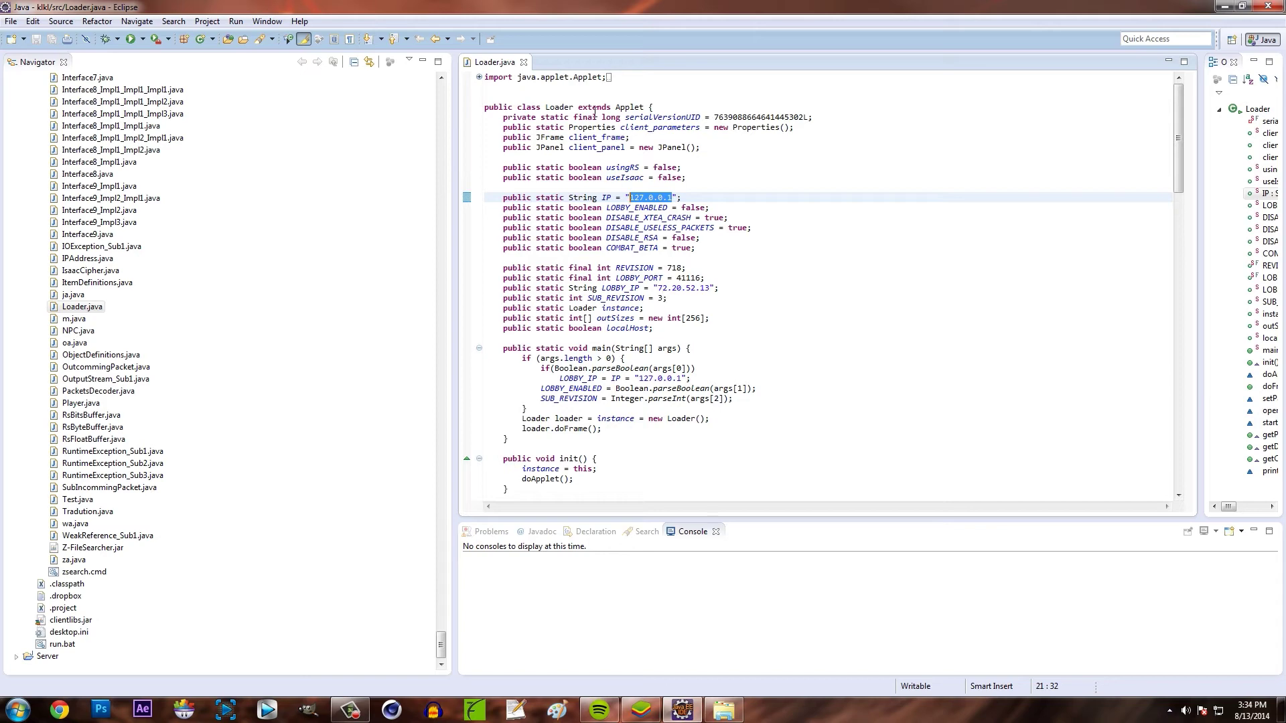
# Step: Close Loader.java and delete the klkl project from the workspace, leaving only Server
pyautogui.click(523, 62)
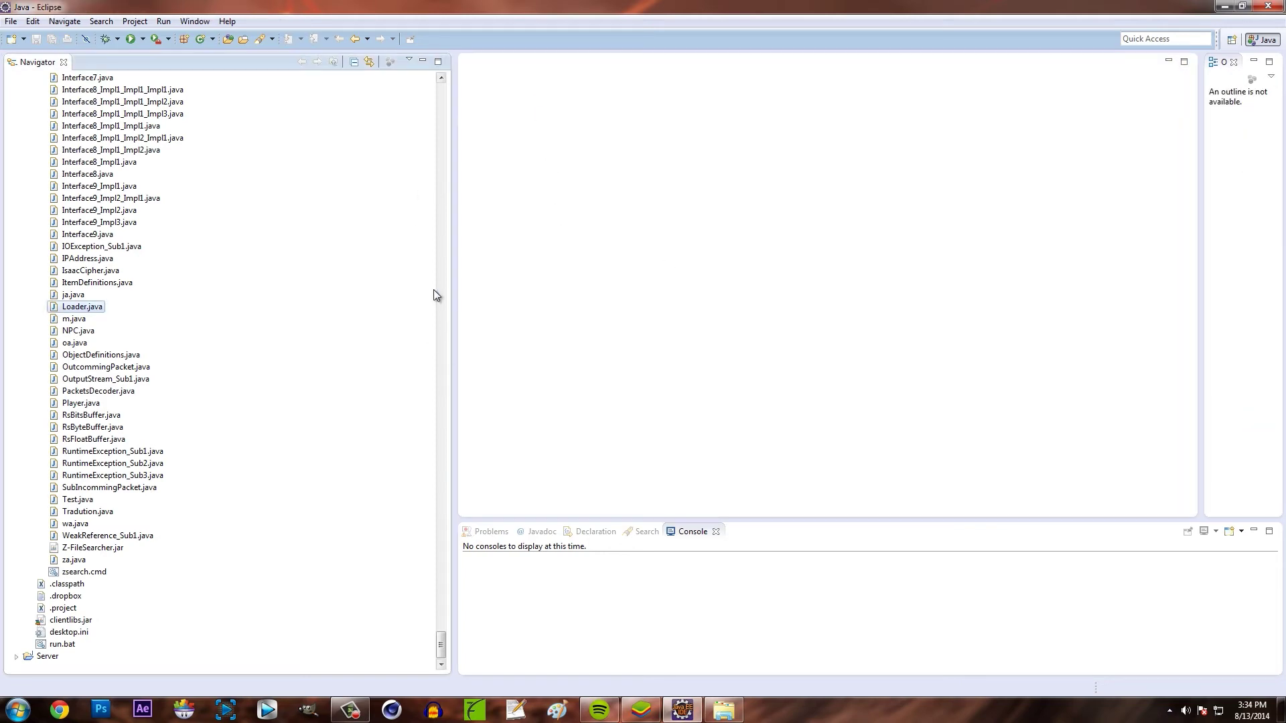
pyautogui.moveTo(440, 644); pyautogui.dragTo(423, 64)
pyautogui.doubleClick(53, 114)
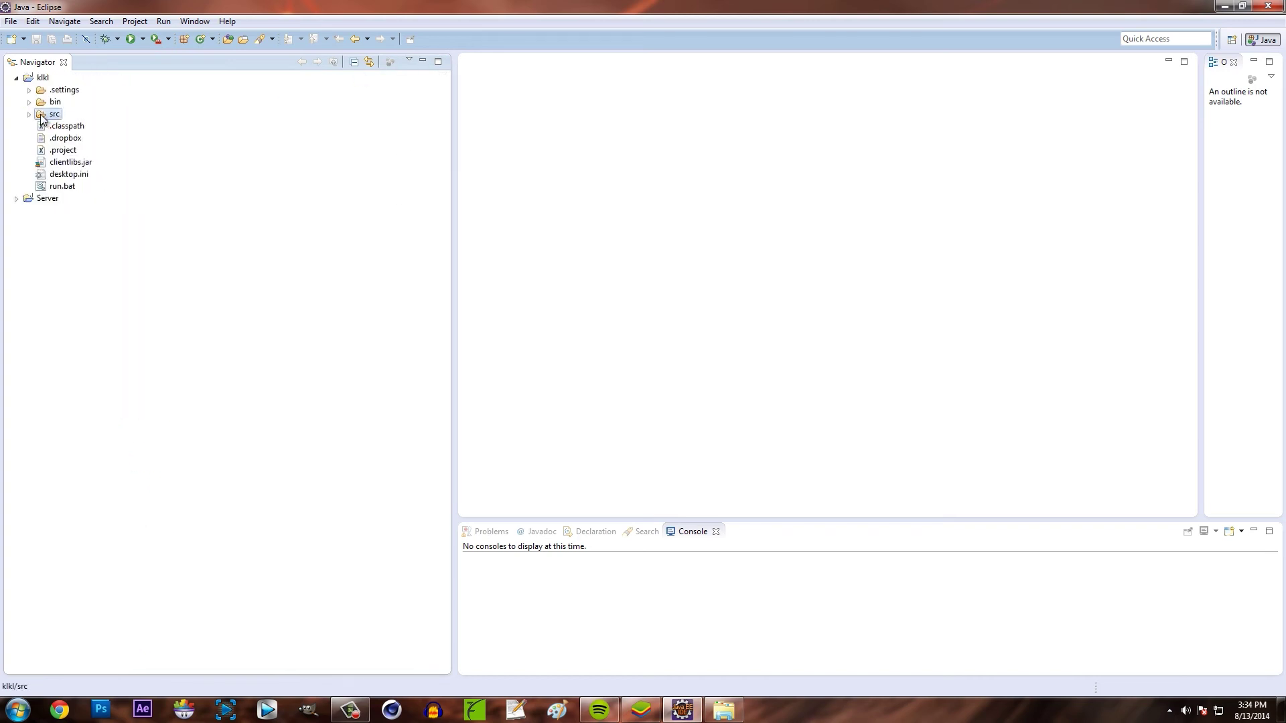
pyautogui.click(43, 79)
pyautogui.rightClick(43, 78)
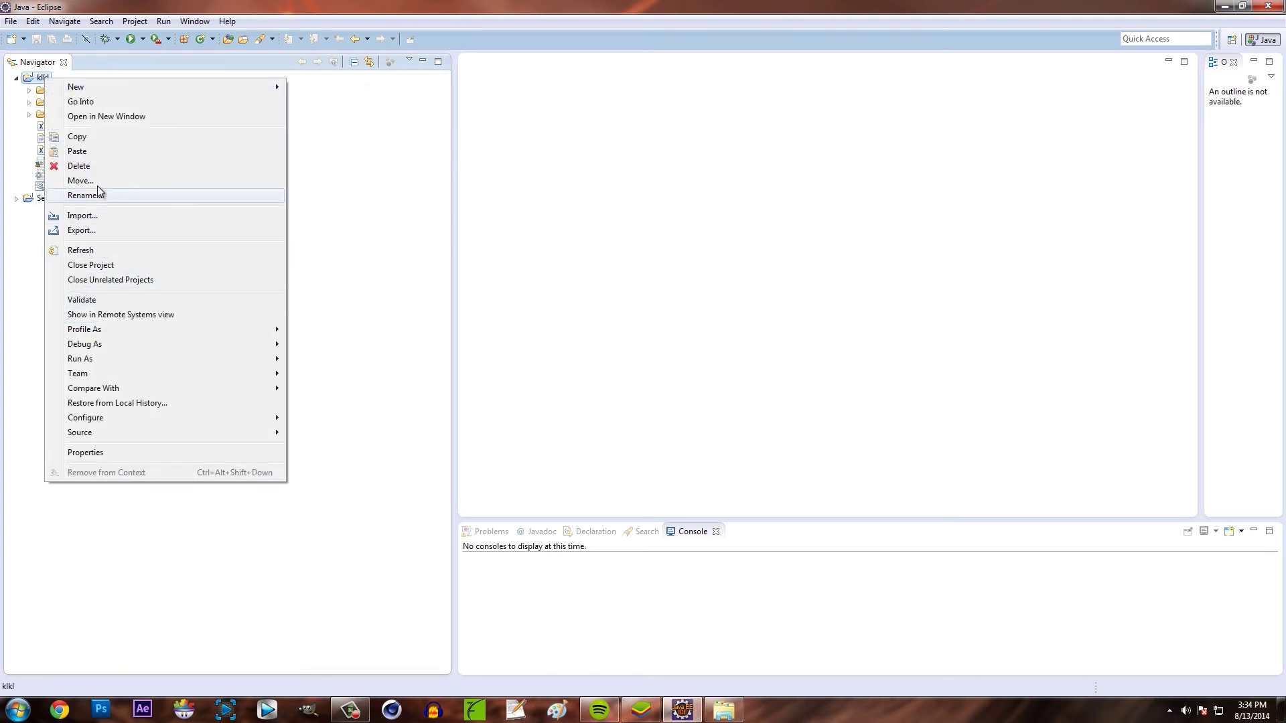
pyautogui.click(83, 167)
pyautogui.click(720, 387)
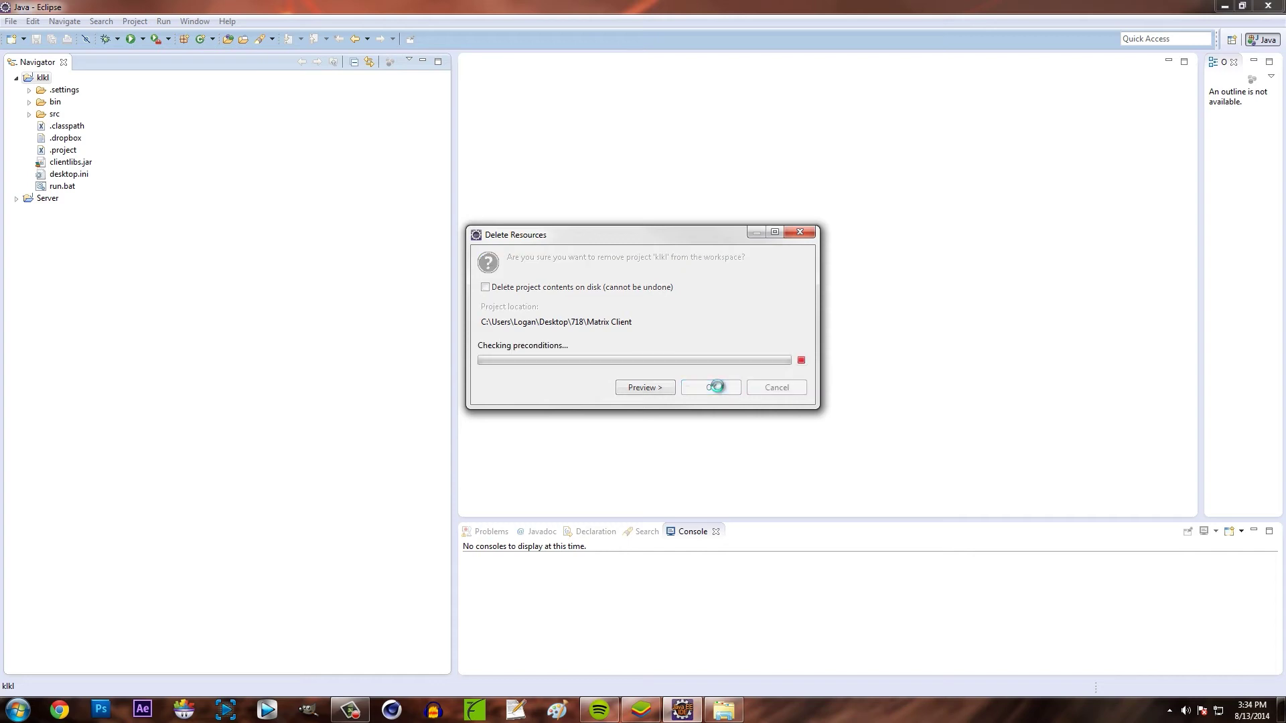
# Step: Open 718\Matrix Client in Explorer and bring up the context menu for the run batch file
pyautogui.click(1223, 7)
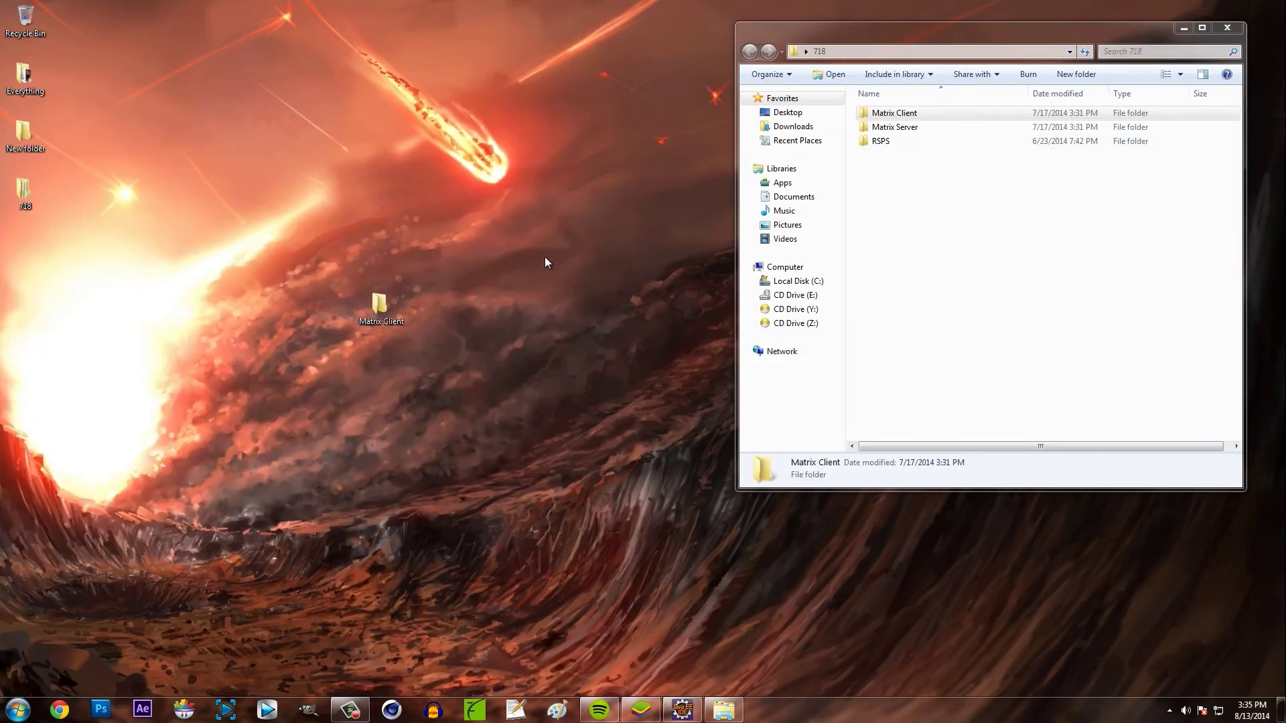
pyautogui.click(910, 113)
pyautogui.moveTo(940, 39); pyautogui.dragTo(781, 108)
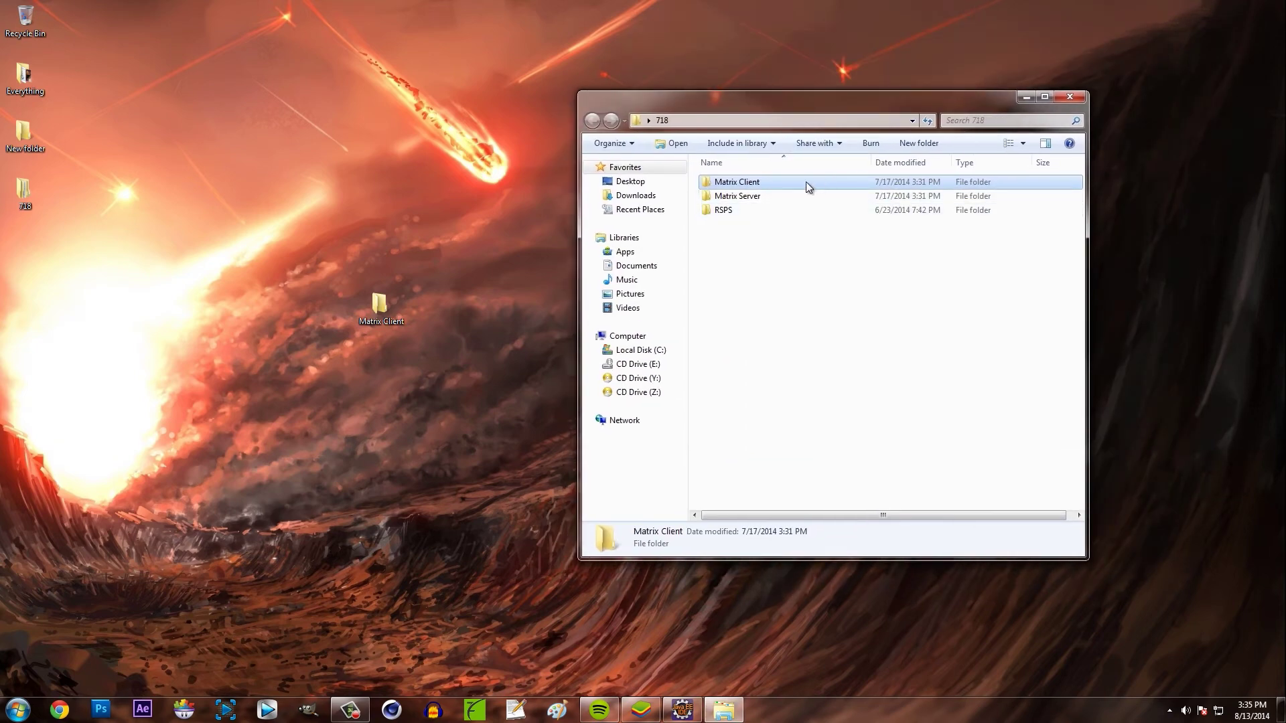
pyautogui.click(756, 198)
pyautogui.click(758, 186)
pyautogui.doubleClick(759, 186)
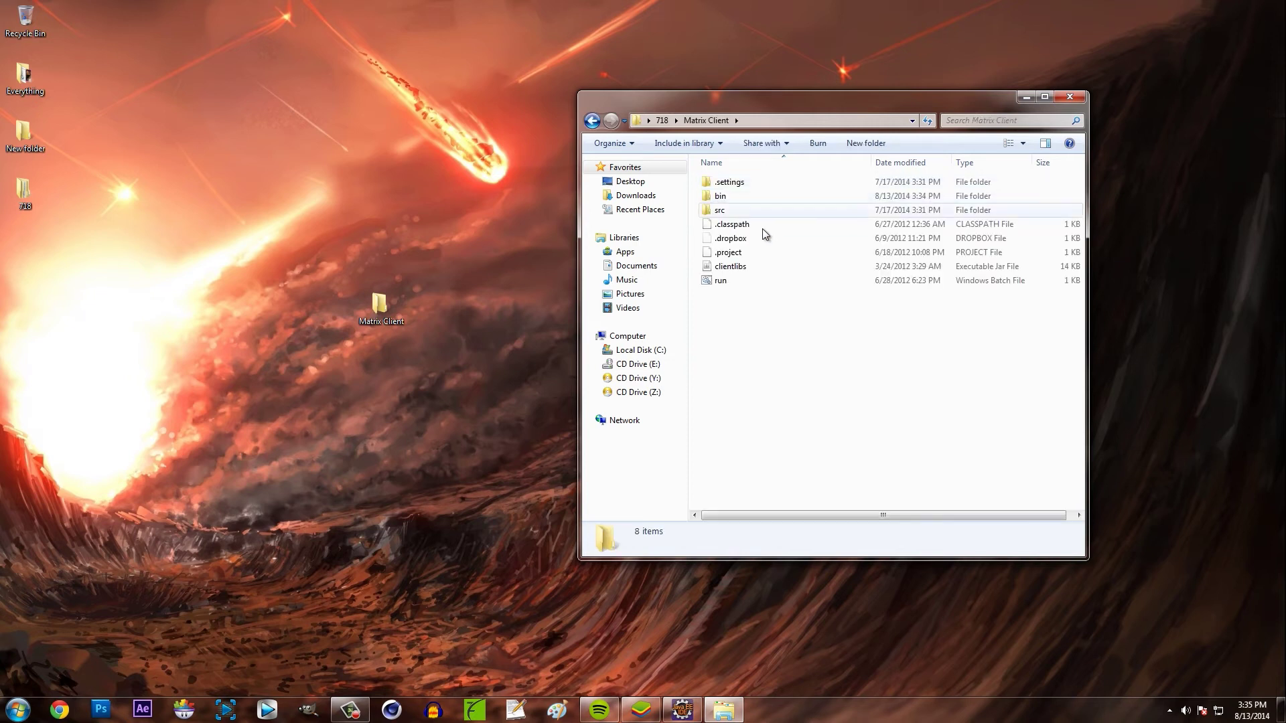
pyautogui.click(743, 283)
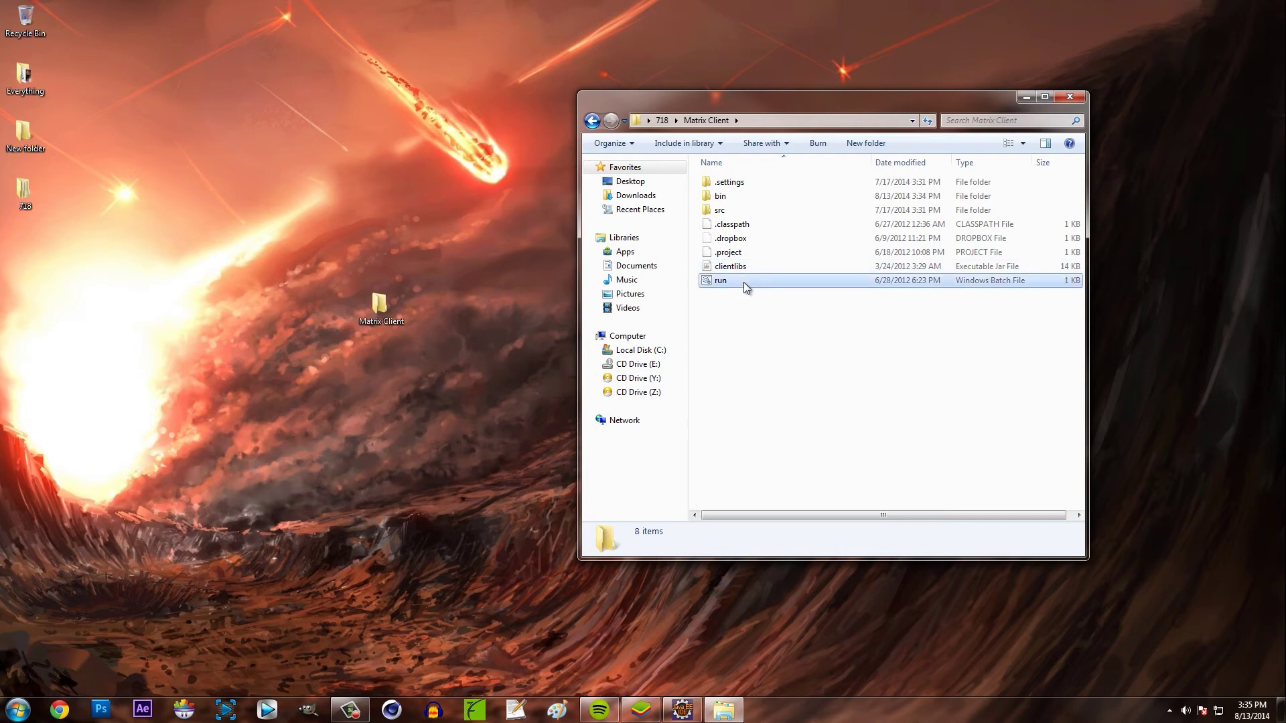
pyautogui.rightClick(741, 282)
pyautogui.click(772, 309)
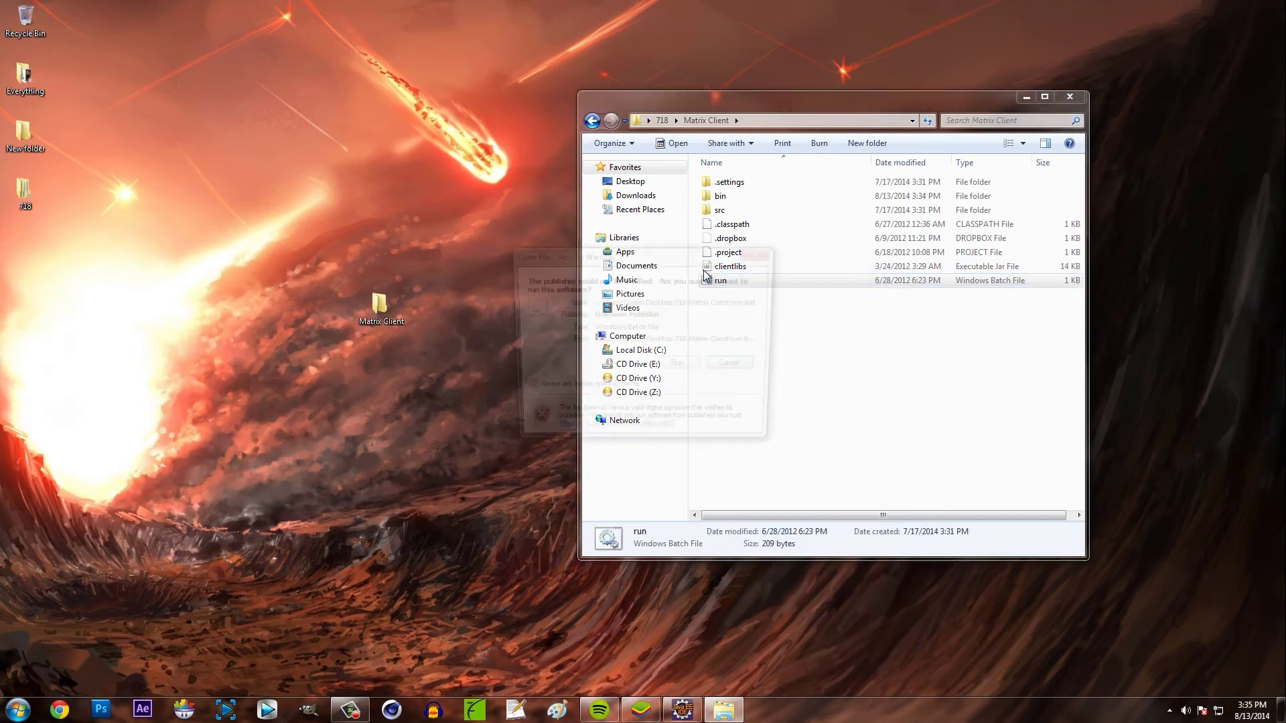
pyautogui.press('Return')
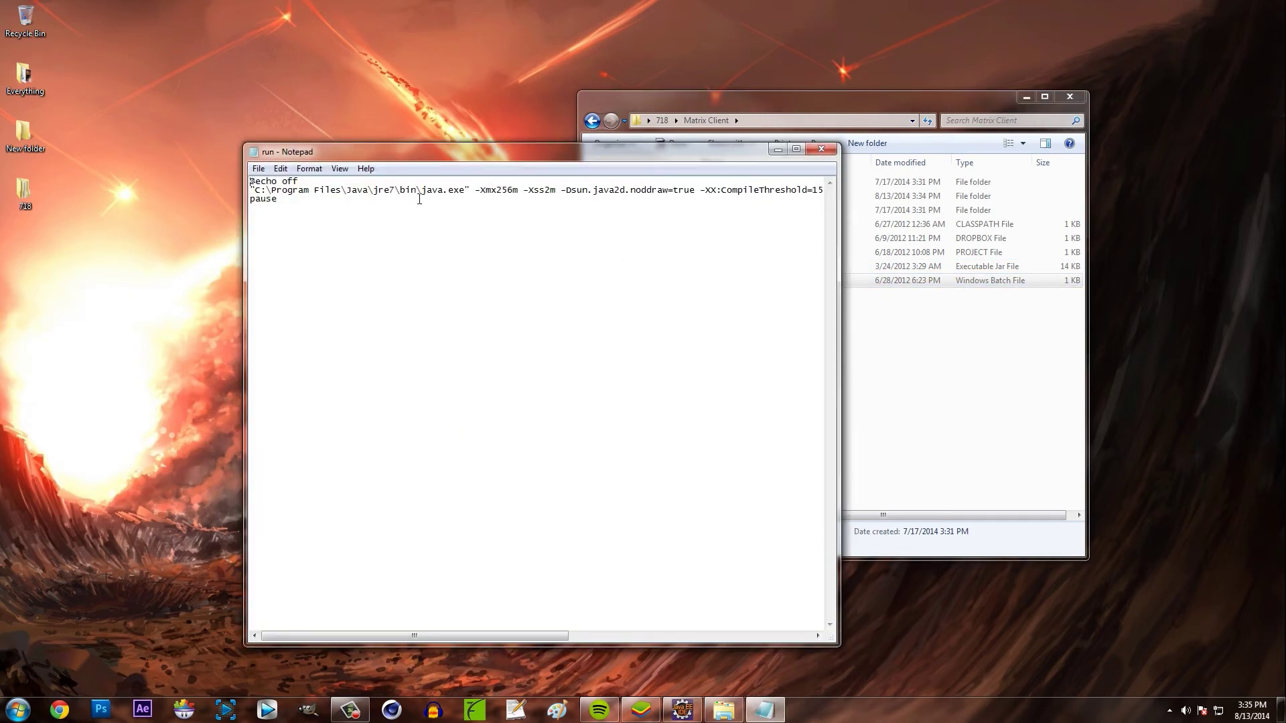
pyautogui.moveTo(450, 198); pyautogui.dragTo(444, 190)
pyautogui.click(493, 241)
pyautogui.moveTo(467, 159); pyautogui.dragTo(272, 108)
pyautogui.moveTo(775, 101); pyautogui.dragTo(876, 113)
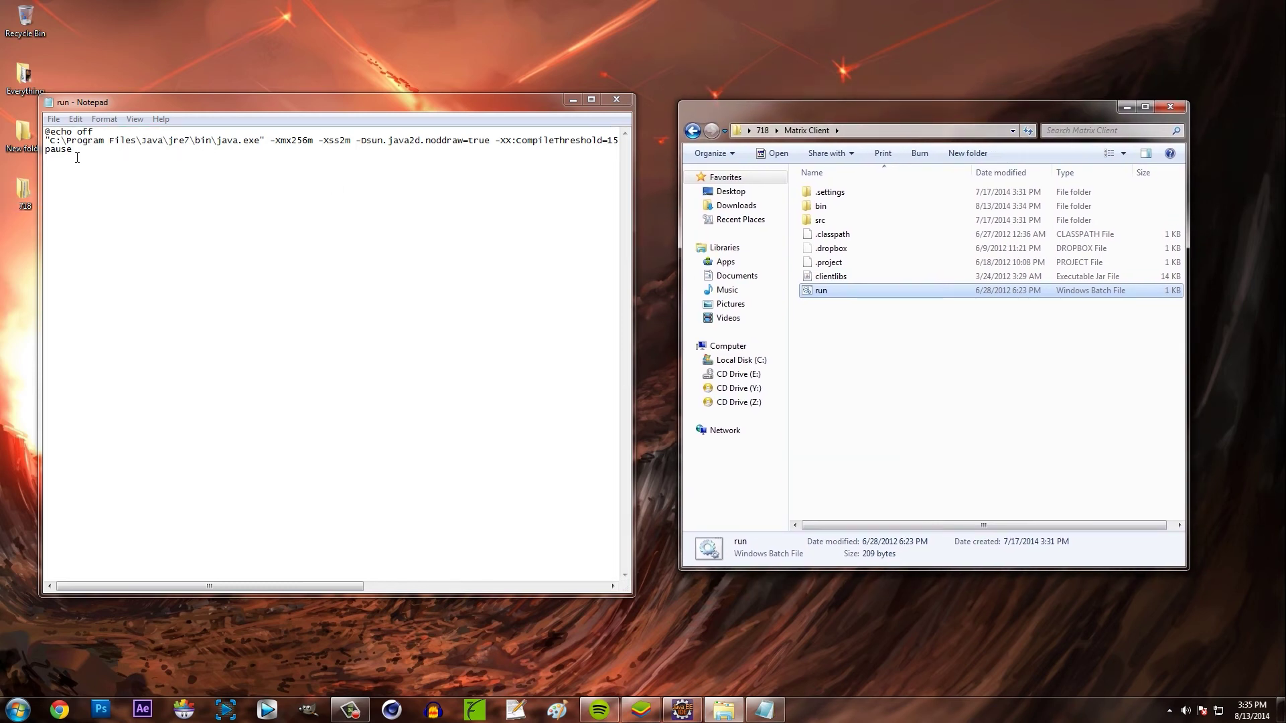
pyautogui.click(51, 146)
pyautogui.moveTo(50, 145); pyautogui.dragTo(260, 138)
pyautogui.click(57, 143)
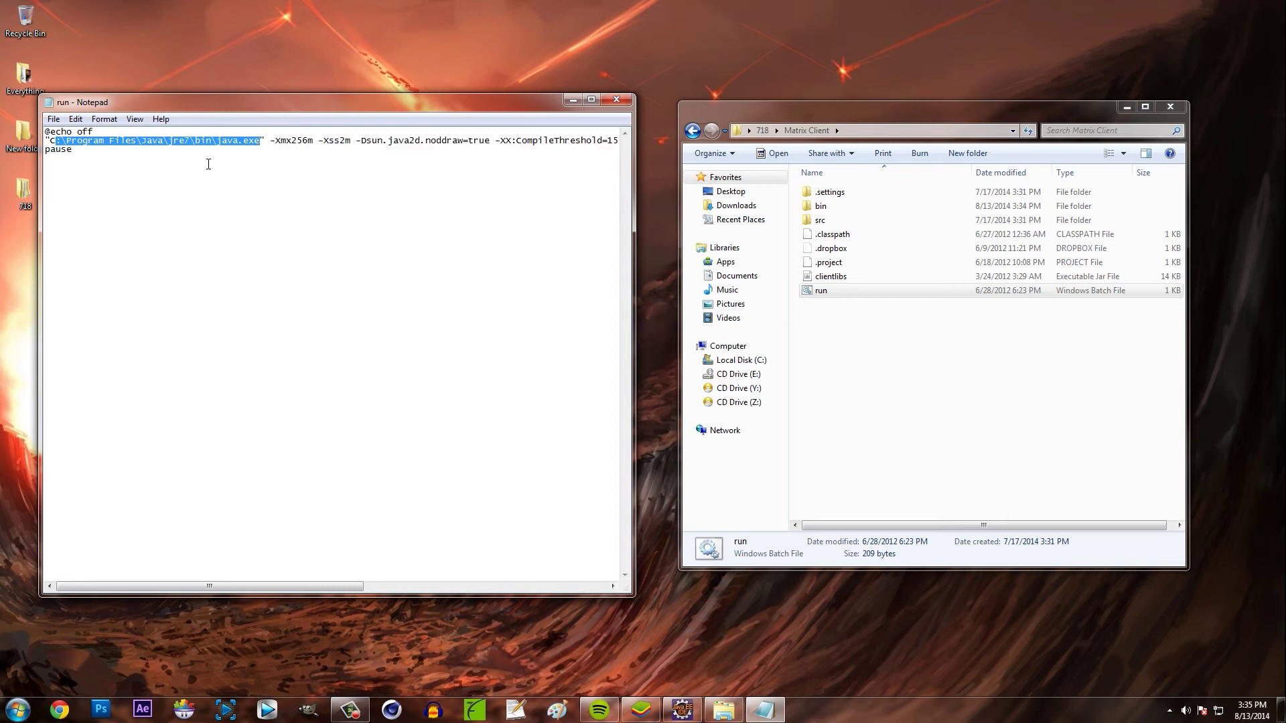
pyautogui.click(270, 369)
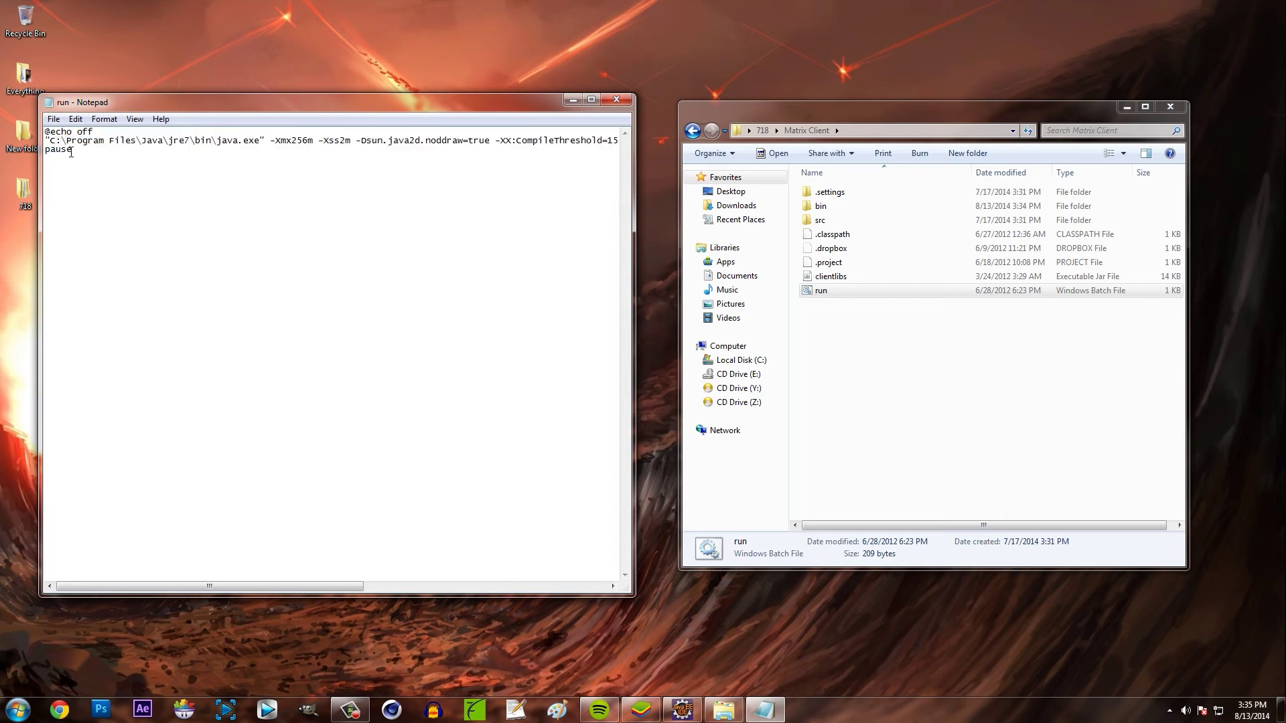
pyautogui.moveTo(51, 142); pyautogui.dragTo(263, 143)
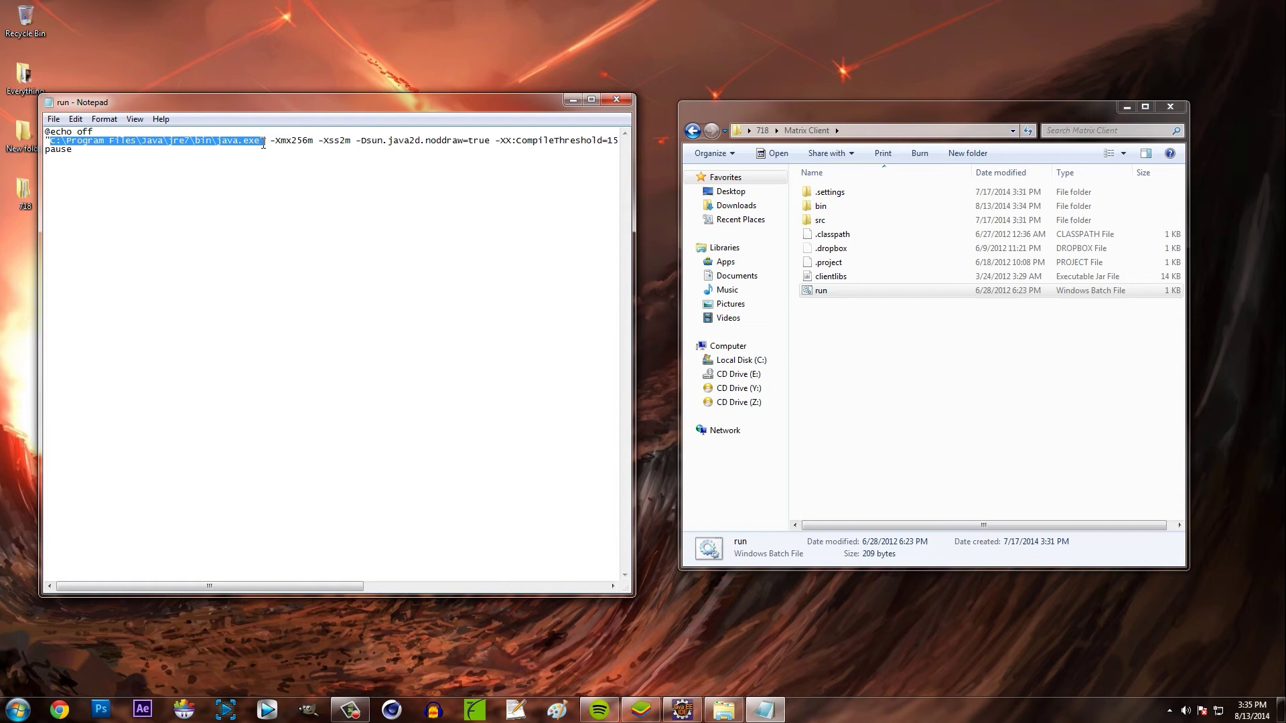
pyautogui.click(616, 99)
pyautogui.click(998, 395)
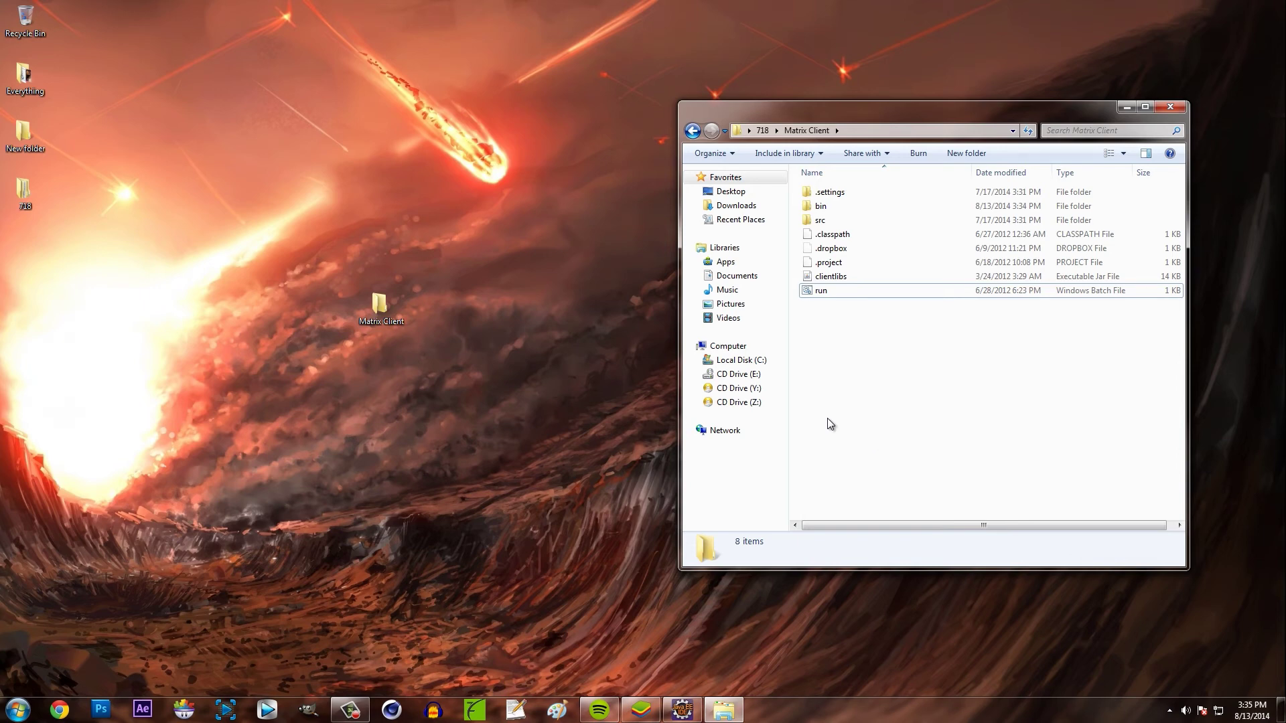
# Step: Place the desktop Matrix Client folder icon into the left icon column
pyautogui.click(692, 129)
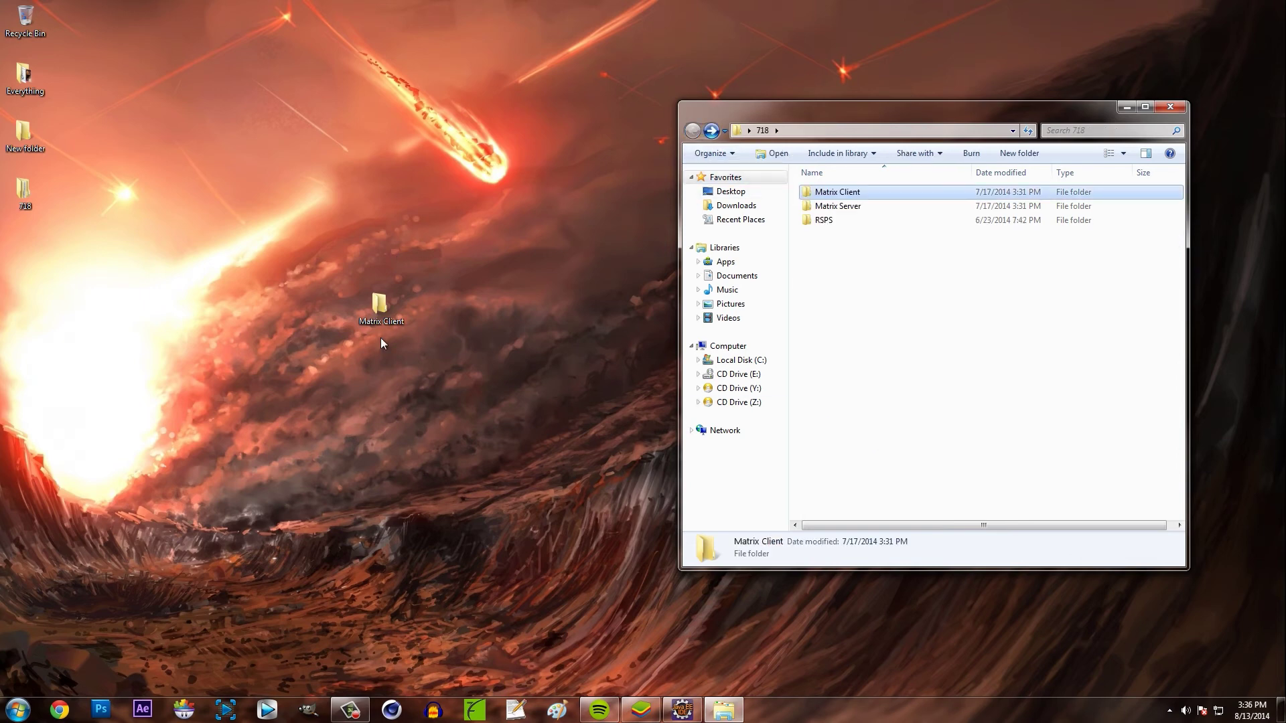
pyautogui.click(395, 309)
pyautogui.doubleClick(395, 309)
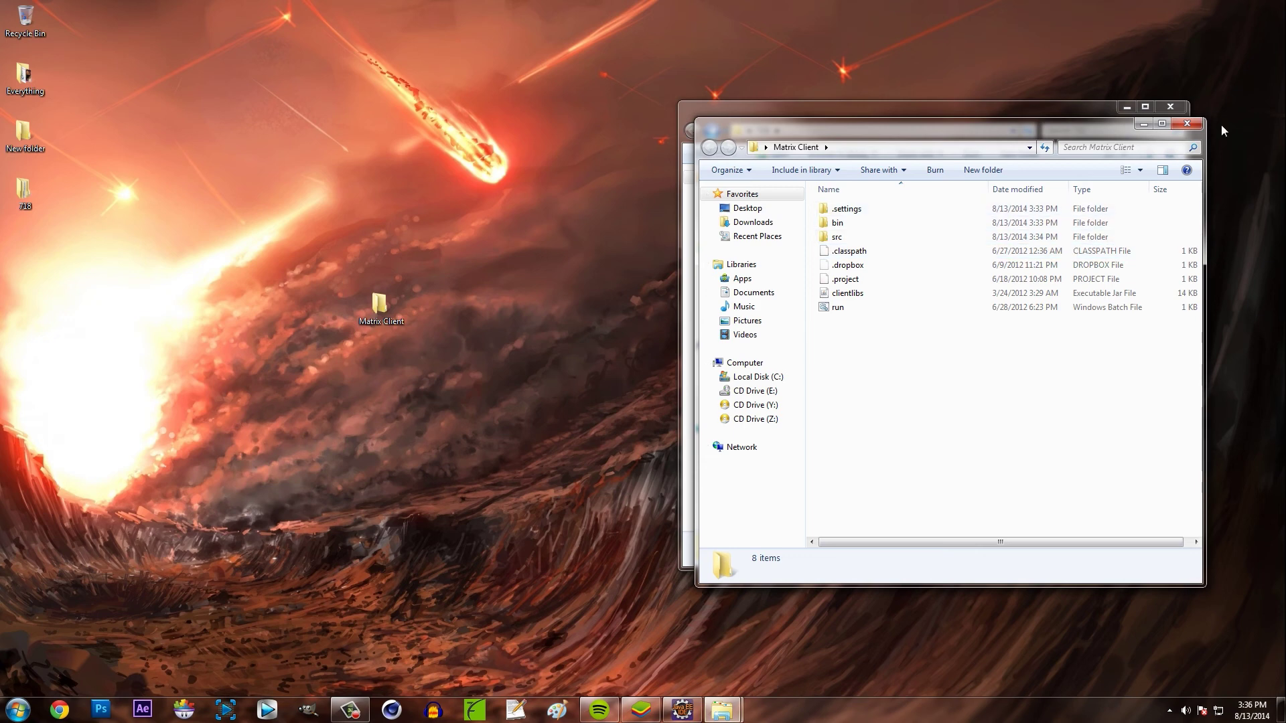
pyautogui.click(1187, 124)
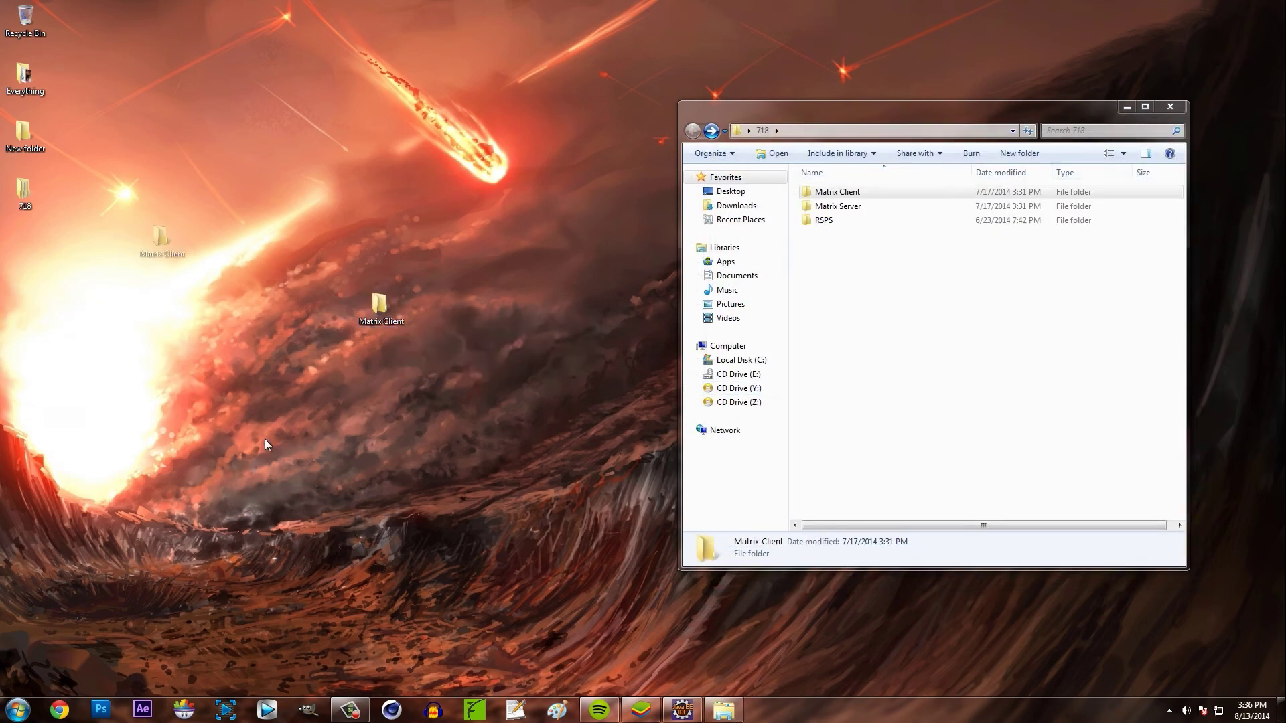
pyautogui.moveTo(392, 321); pyautogui.dragTo(376, 311)
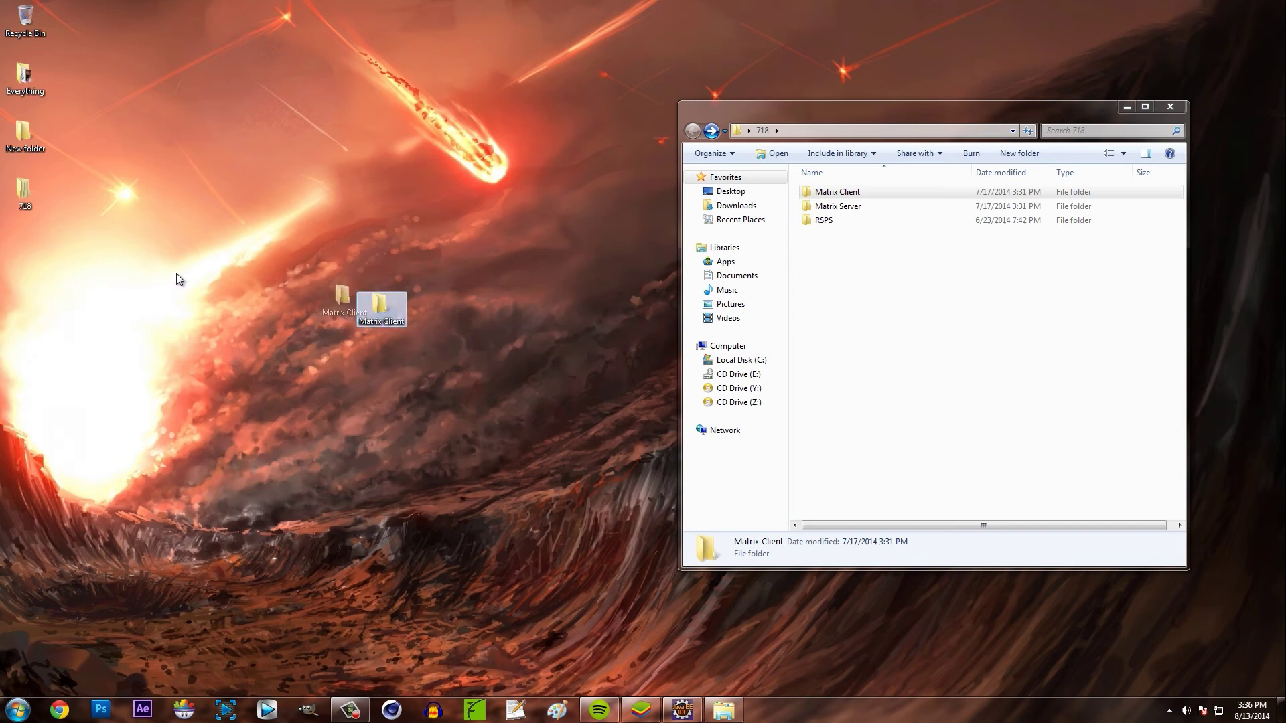
pyautogui.moveTo(166, 268); pyautogui.dragTo(147, 227)
# Step: Close the desktop copy's window and open Matrix Client inside the 718 folder
pyautogui.doubleClick(24, 250)
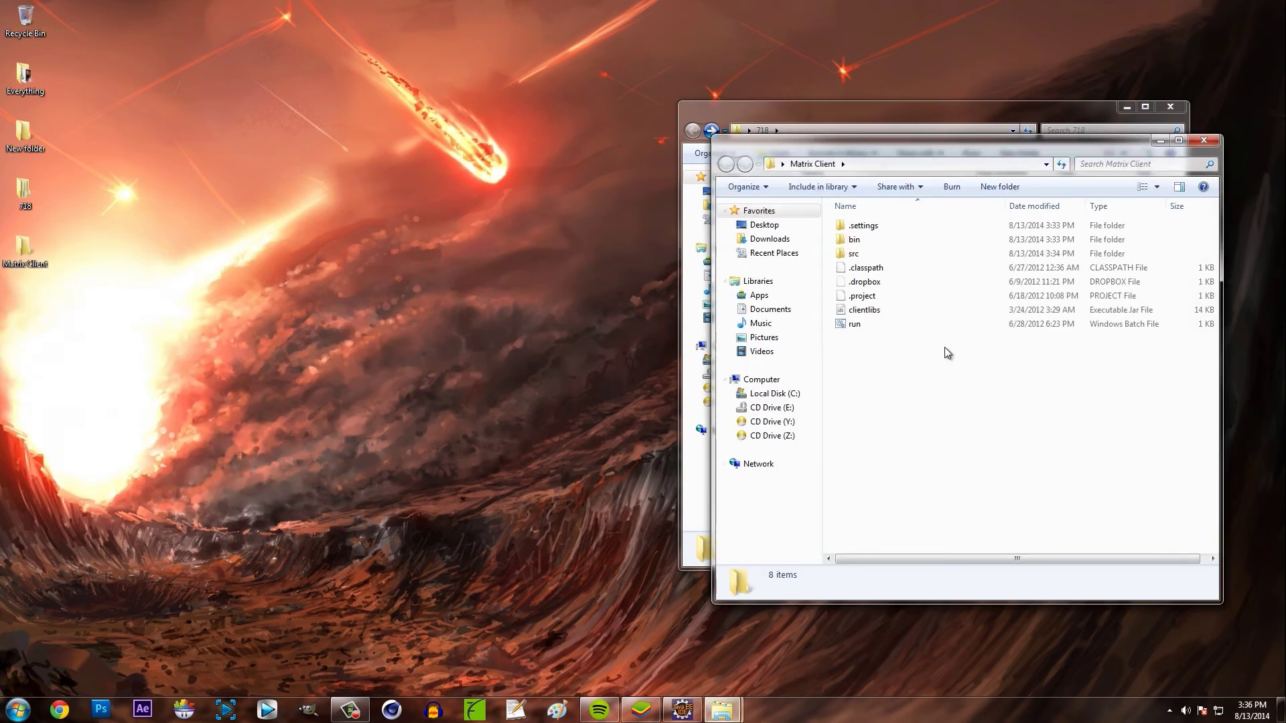
pyautogui.moveTo(1006, 145); pyautogui.dragTo(309, 156)
pyautogui.click(959, 190)
pyautogui.click(639, 193)
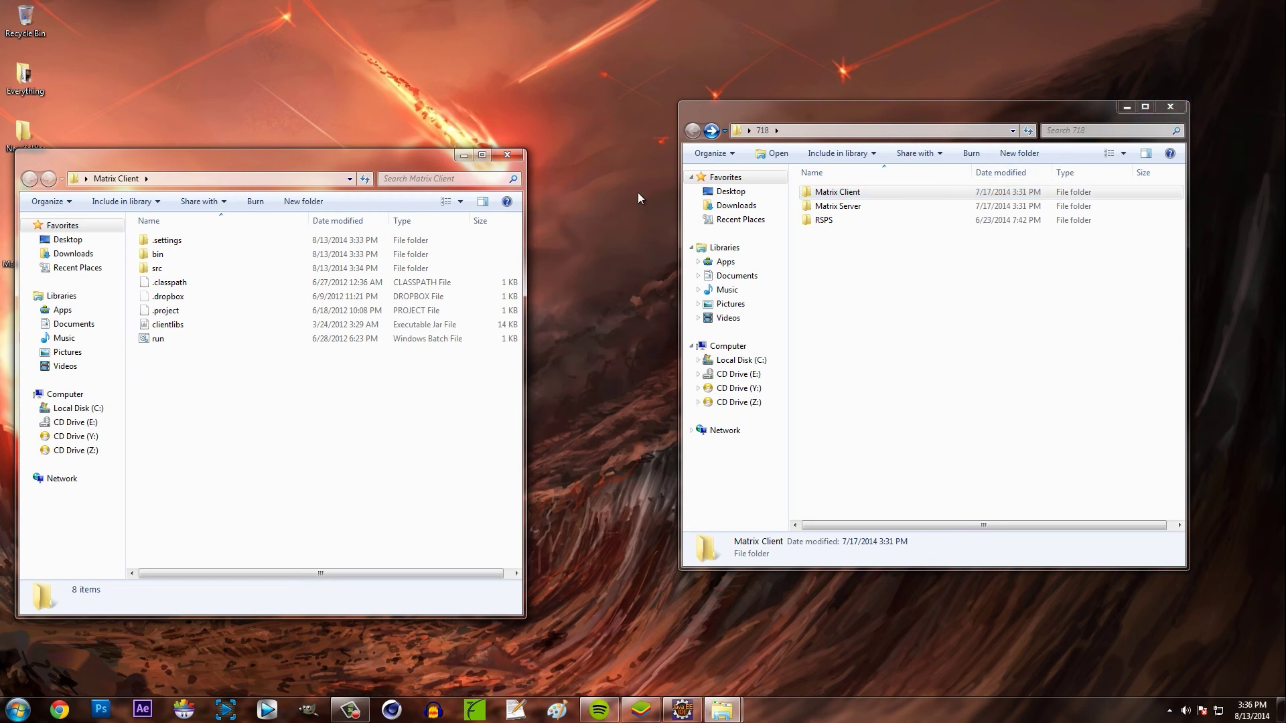
pyautogui.click(507, 156)
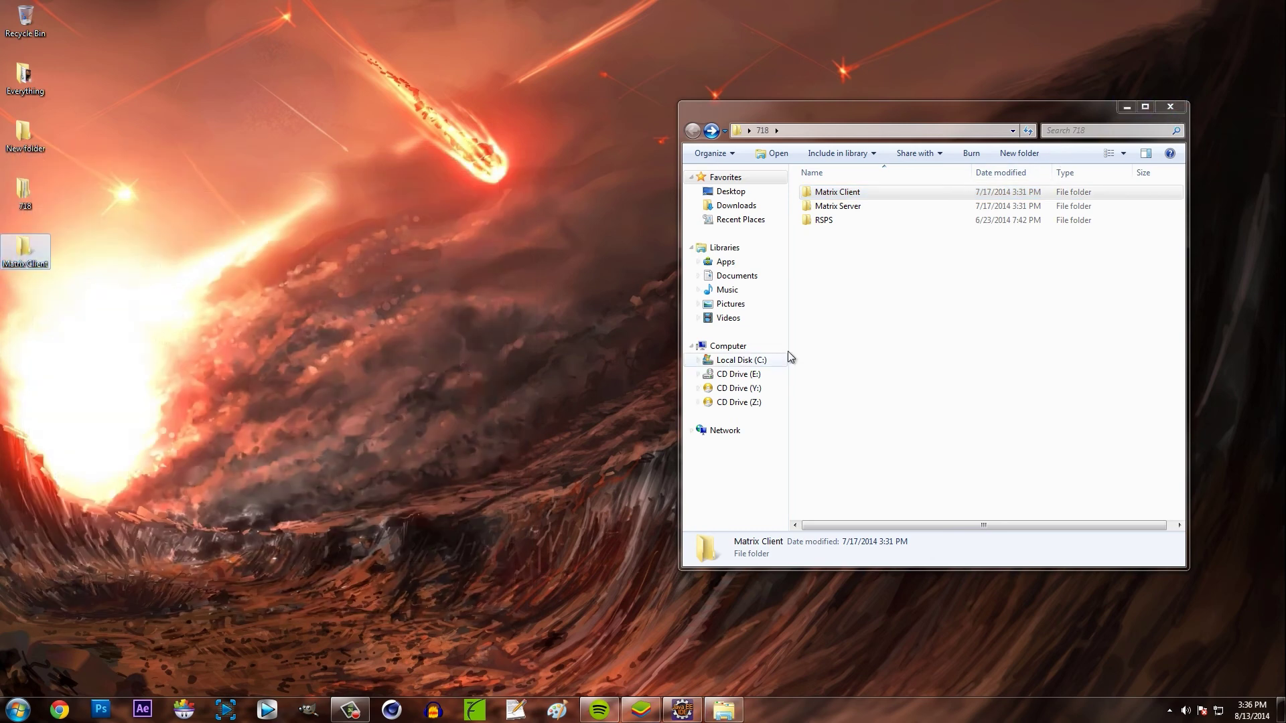
pyautogui.doubleClick(878, 191)
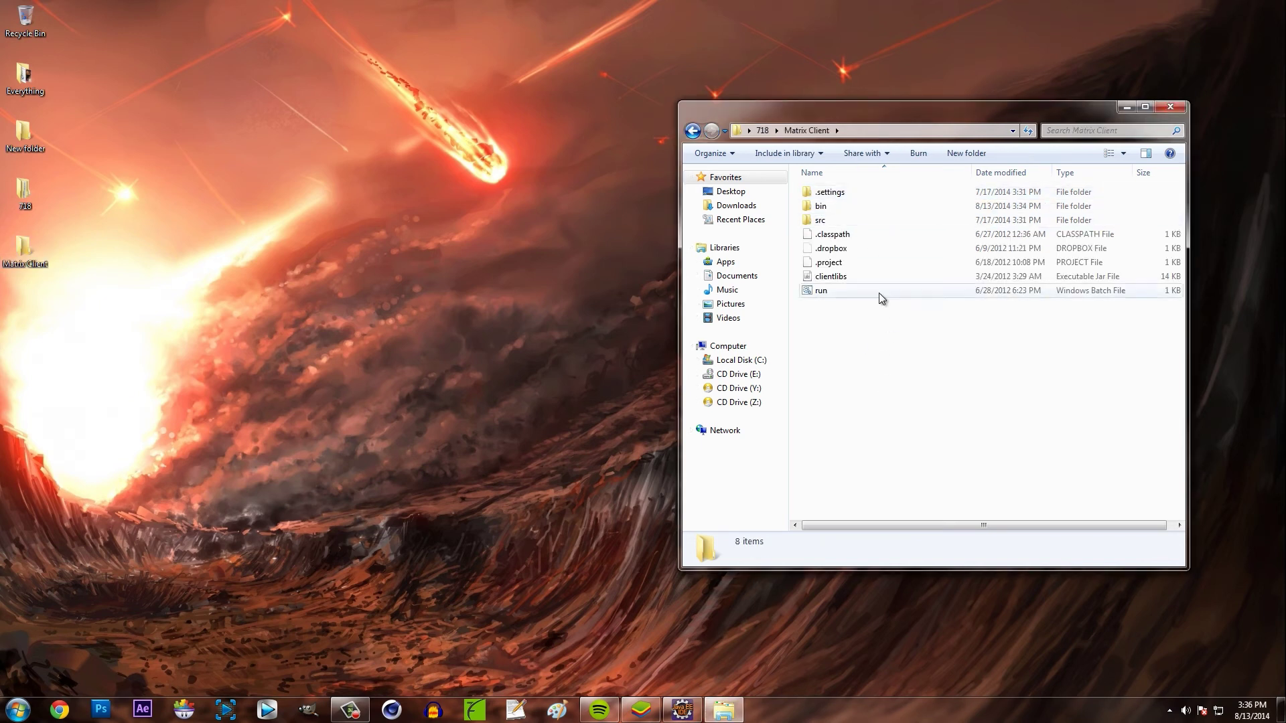
# Step: Return to the 718 folder and briefly open the Matrix Client folder's context menu
pyautogui.rightClick(898, 355)
pyautogui.press('Escape')
pyautogui.click(692, 130)
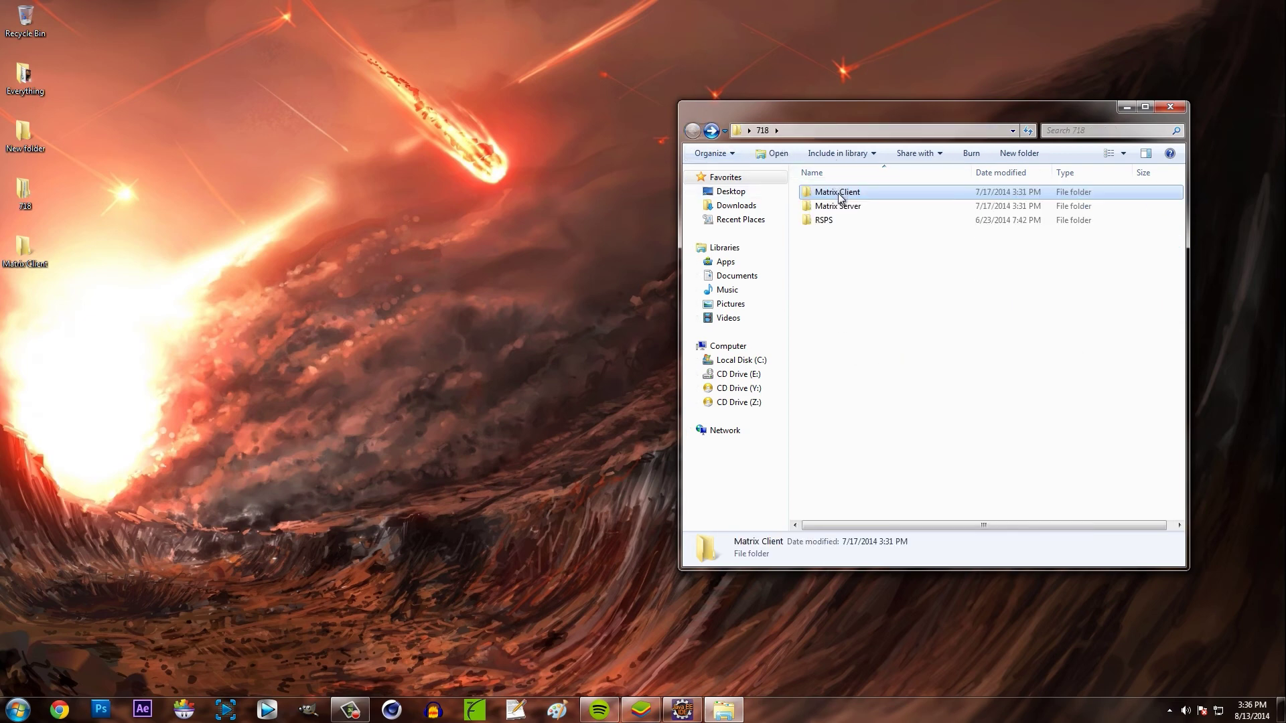
pyautogui.rightClick(838, 194)
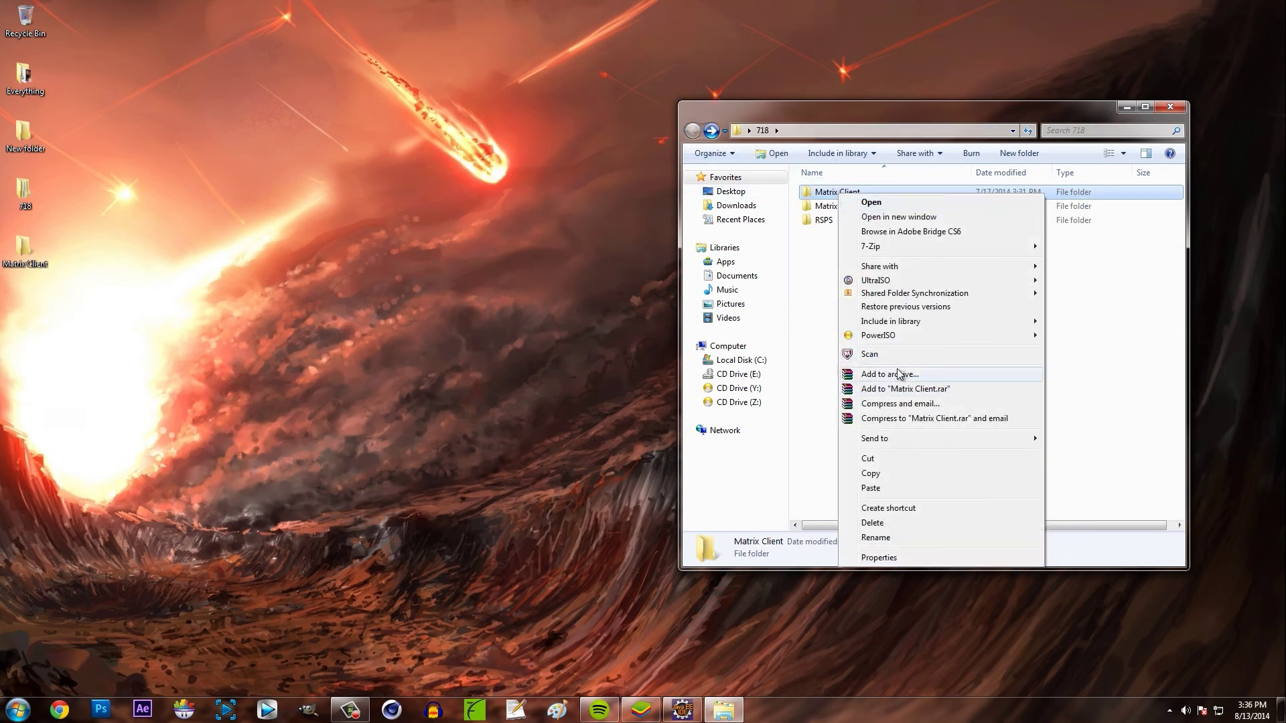
pyautogui.click(1131, 298)
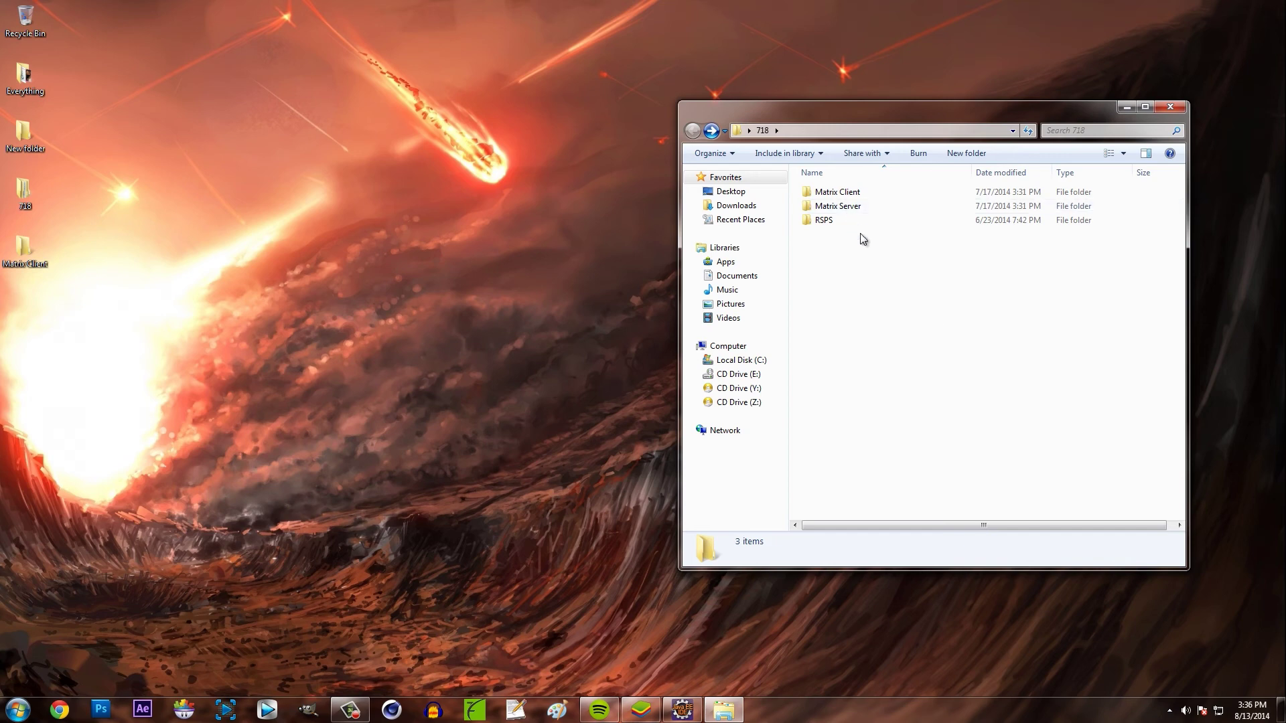
# Step: Start adding Matrix Client to Matrix Client.rar with WinRAR, then cancel the archive dialog
pyautogui.click(889, 195)
pyautogui.rightClick(887, 195)
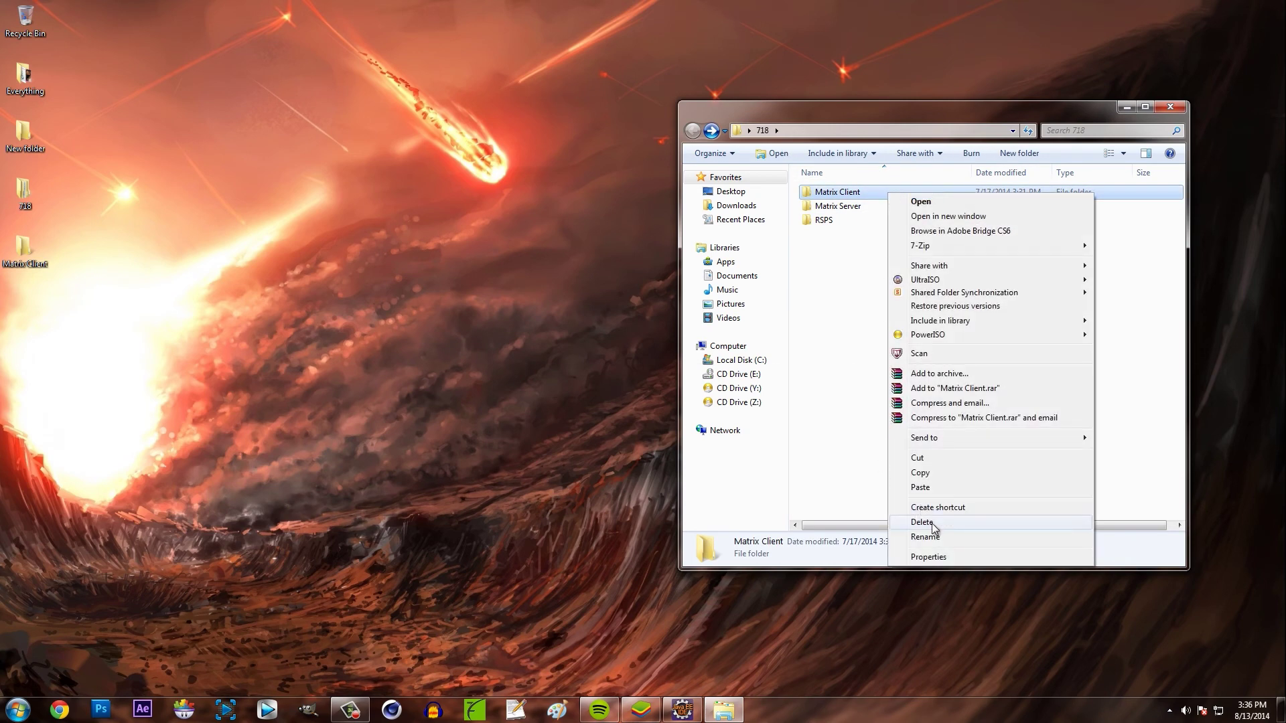
pyautogui.click(974, 376)
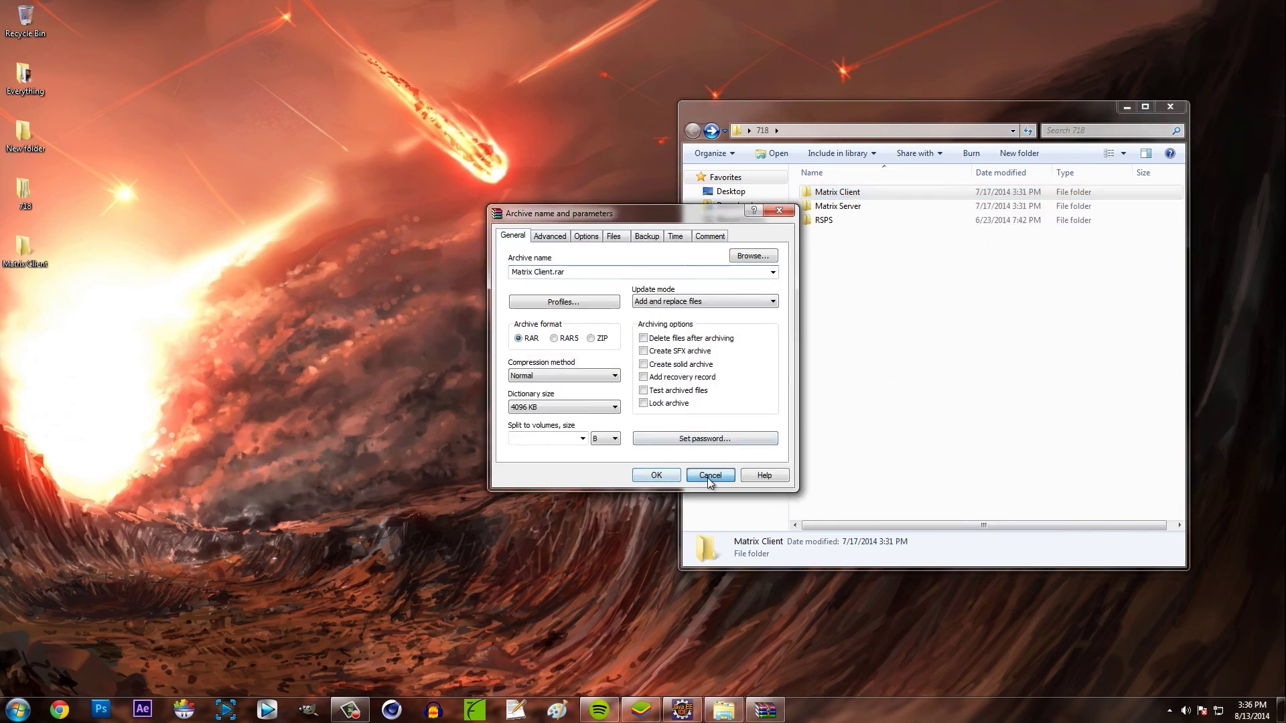
pyautogui.click(708, 476)
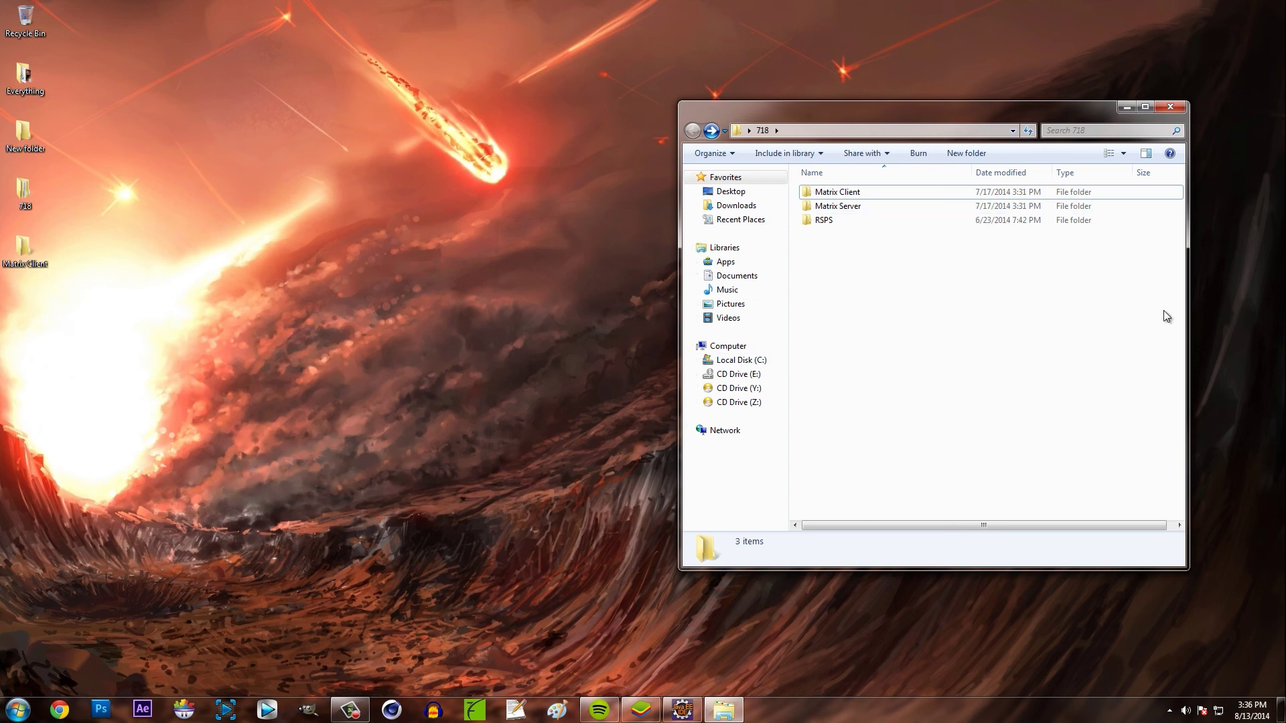
# Step: Peek into Matrix Client, go back up to 718, then close the 718 Explorer window
pyautogui.doubleClick(874, 195)
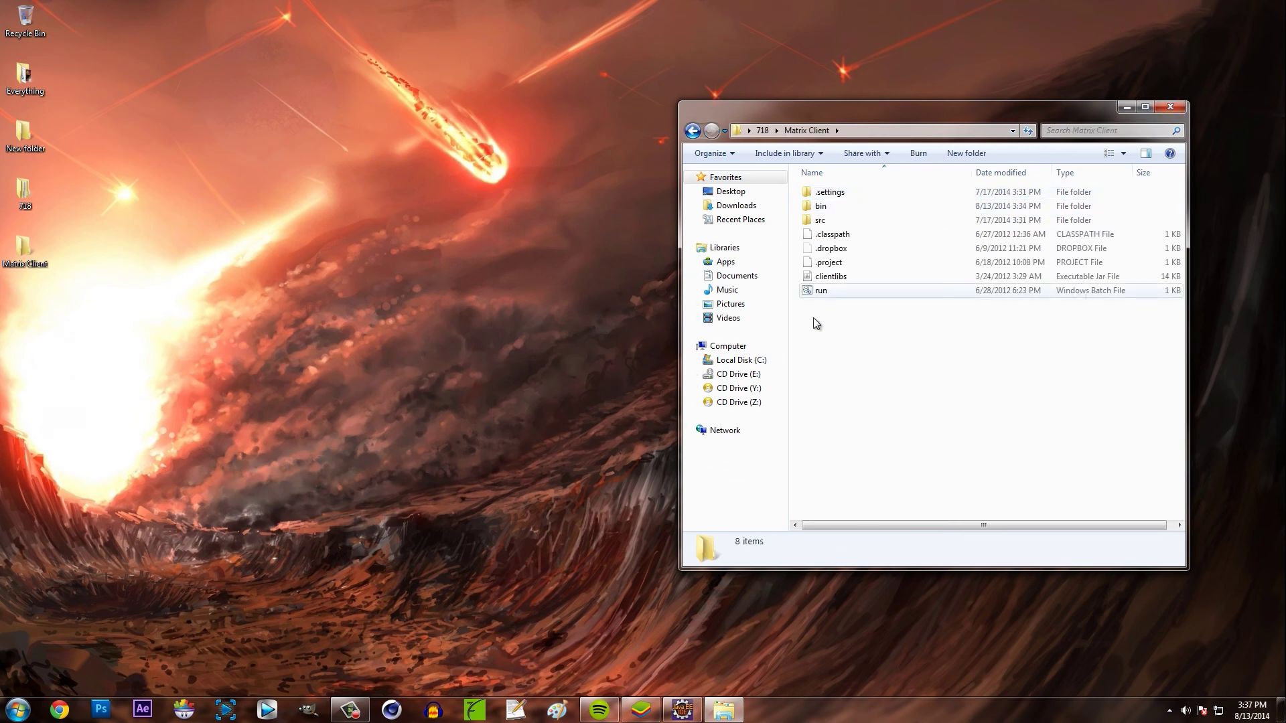
pyautogui.click(693, 131)
pyautogui.click(849, 260)
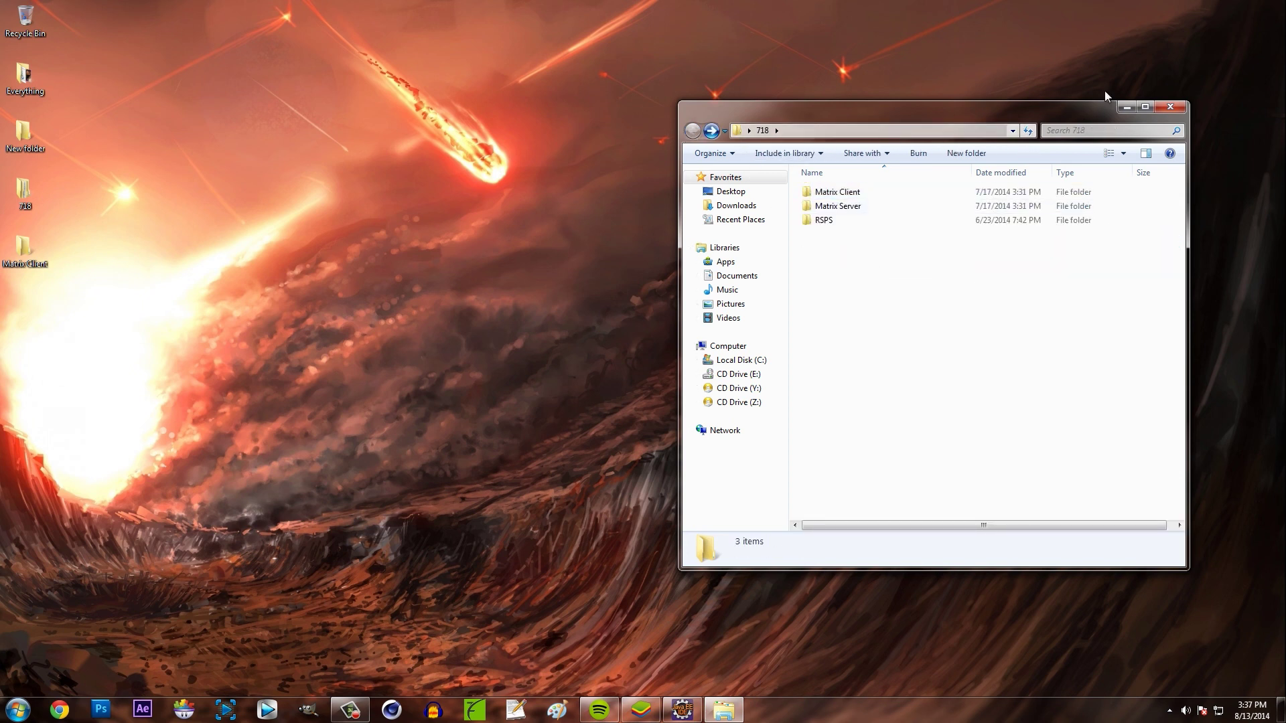
pyautogui.click(853, 196)
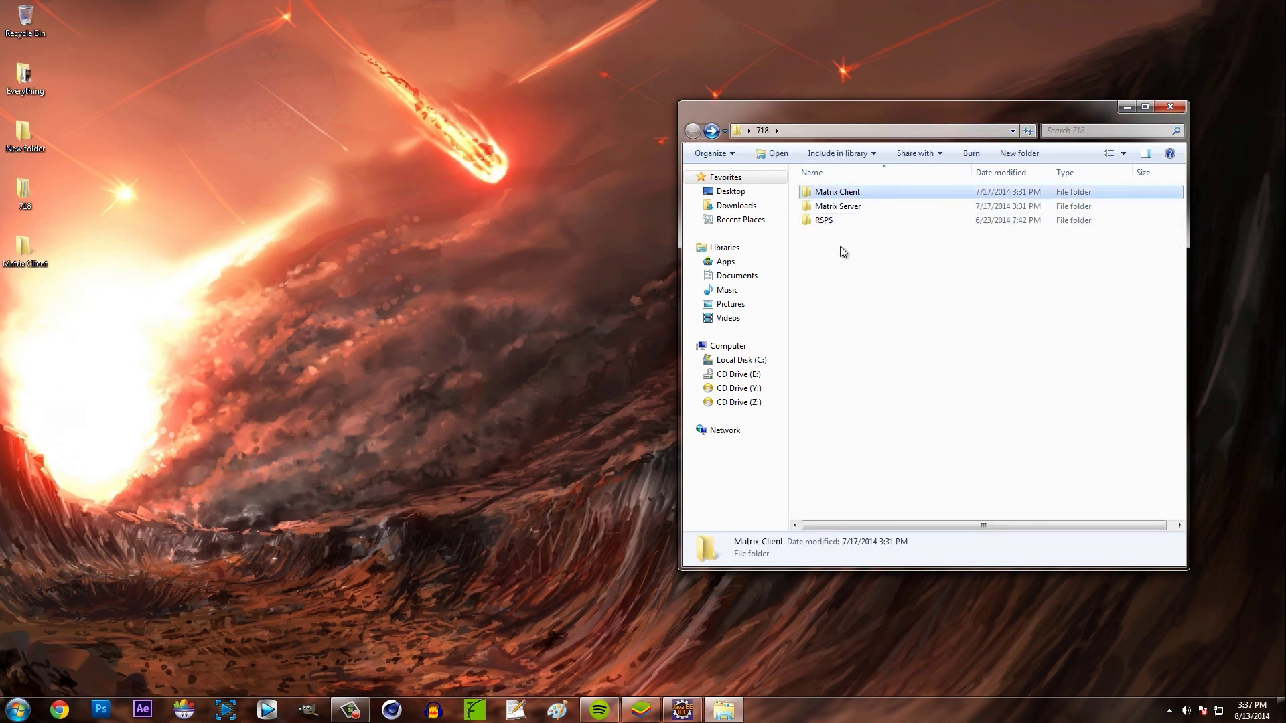
pyautogui.click(1172, 106)
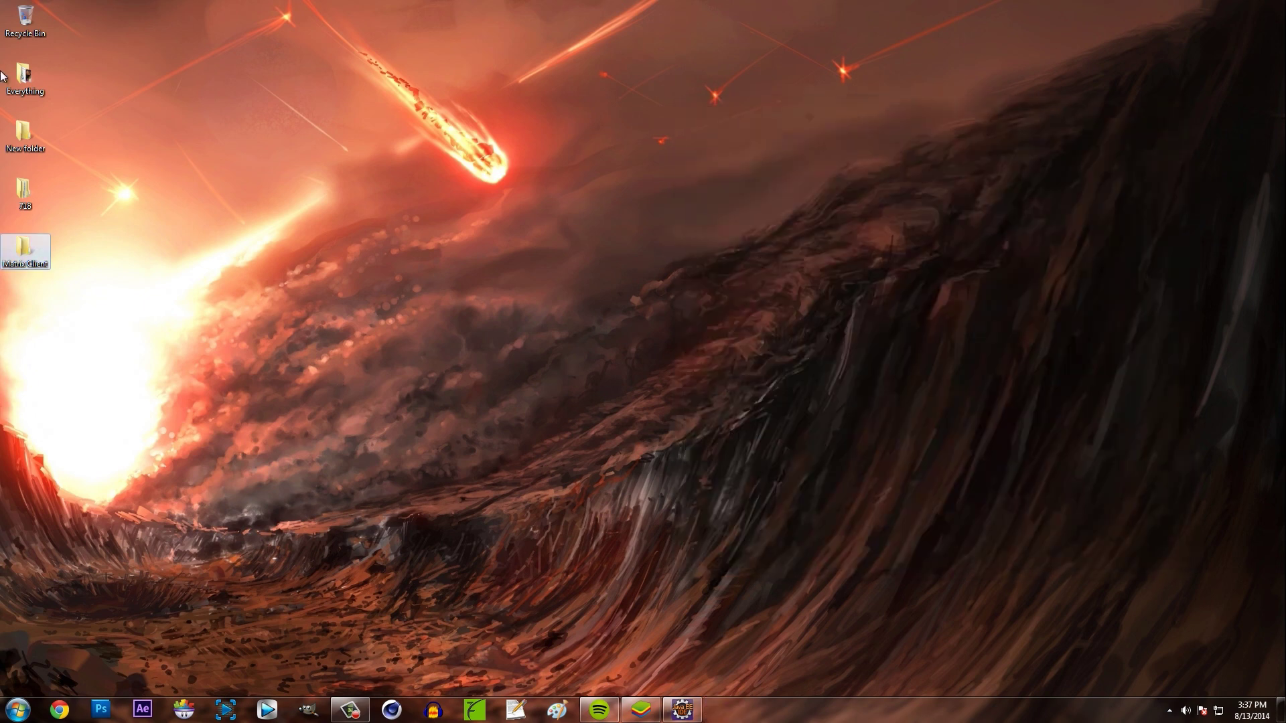
# Step: Drag the Matrix Client desktop icon to the right, then open and close the Everything folder
pyautogui.moveTo(225, 182); pyautogui.dragTo(242, 180)
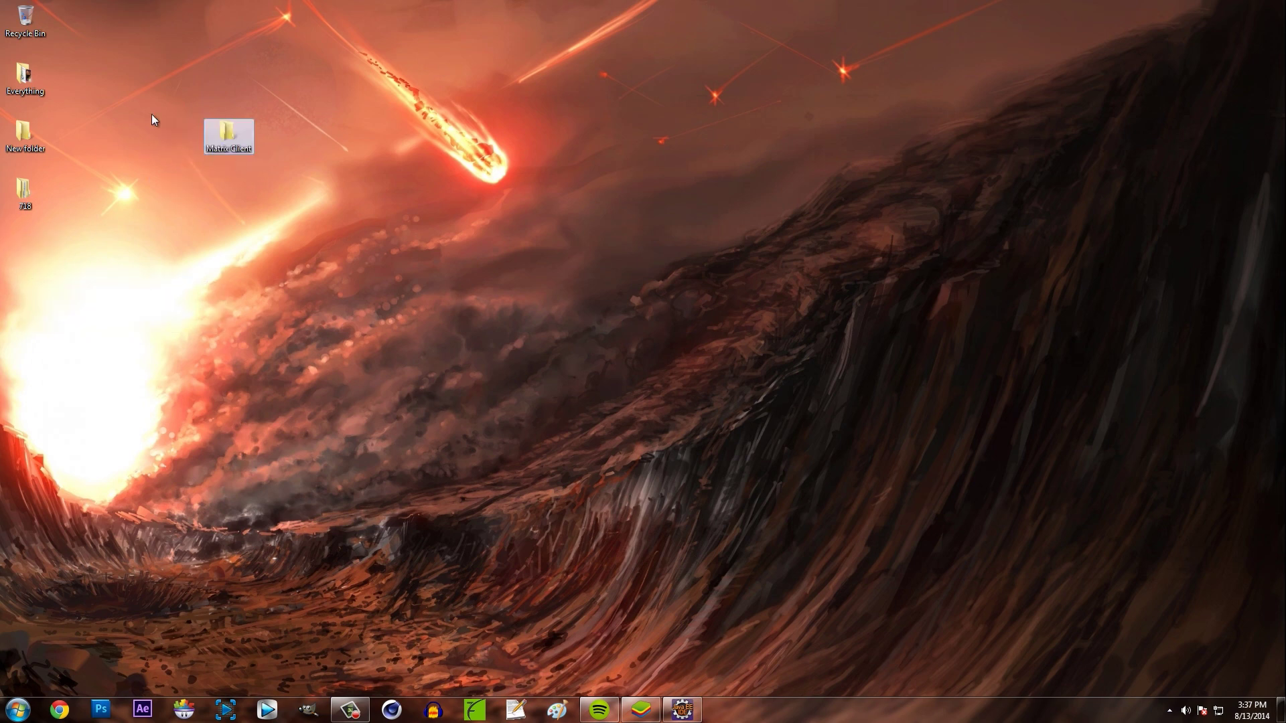
pyautogui.moveTo(147, 86); pyautogui.dragTo(295, 193)
pyautogui.press('Left')
pyautogui.press('Up')
pyautogui.press('Return')
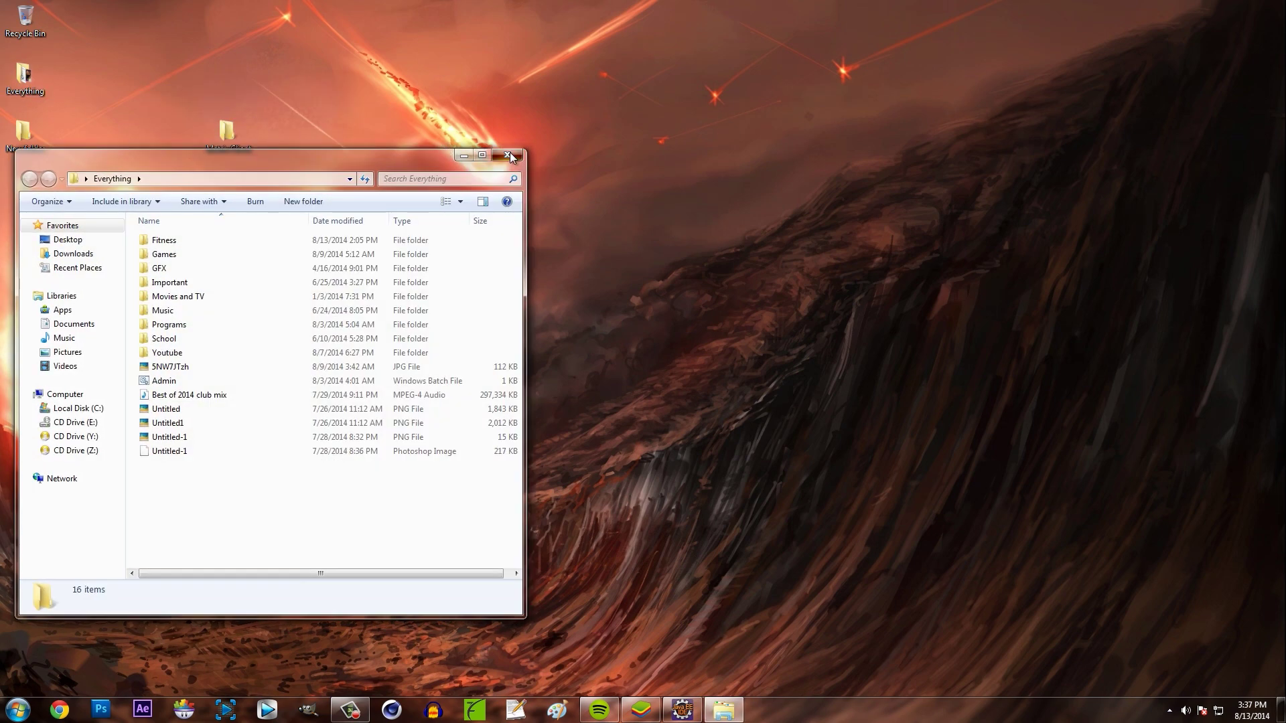
pyautogui.click(508, 155)
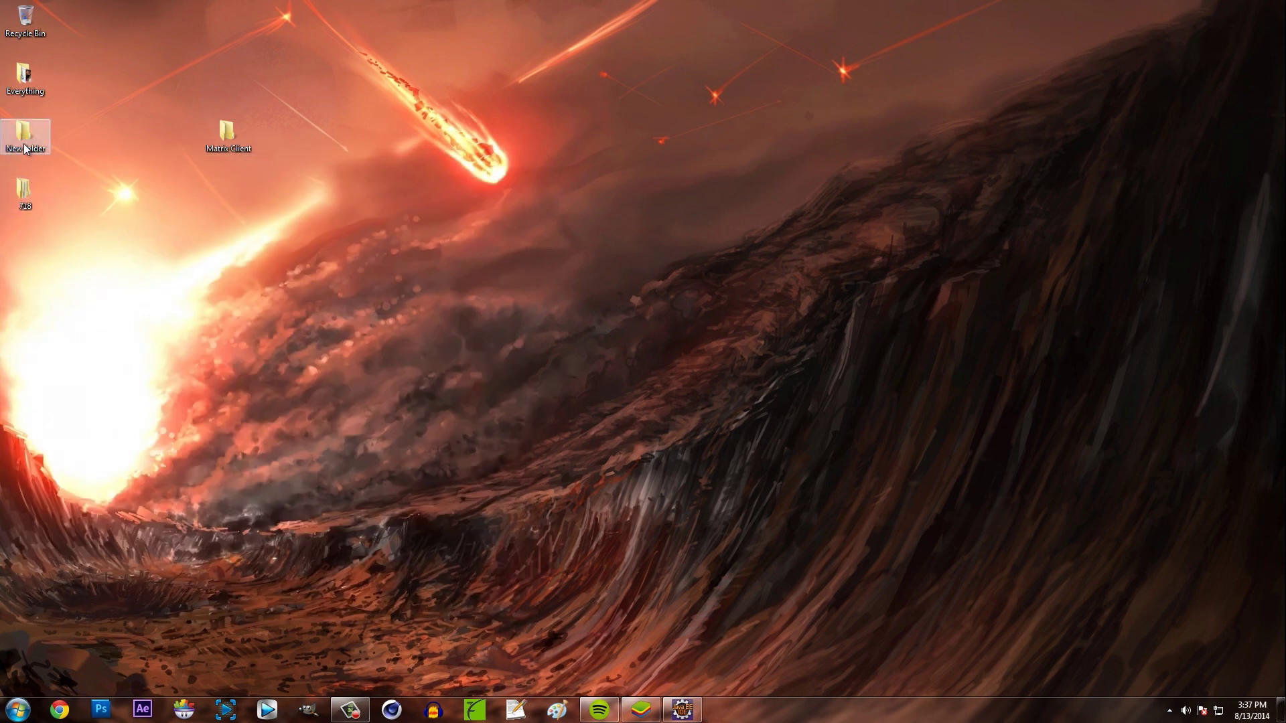
# Step: Bring Eclipse to the front and restore it as a smaller window centred on the desktop
pyautogui.press('e')
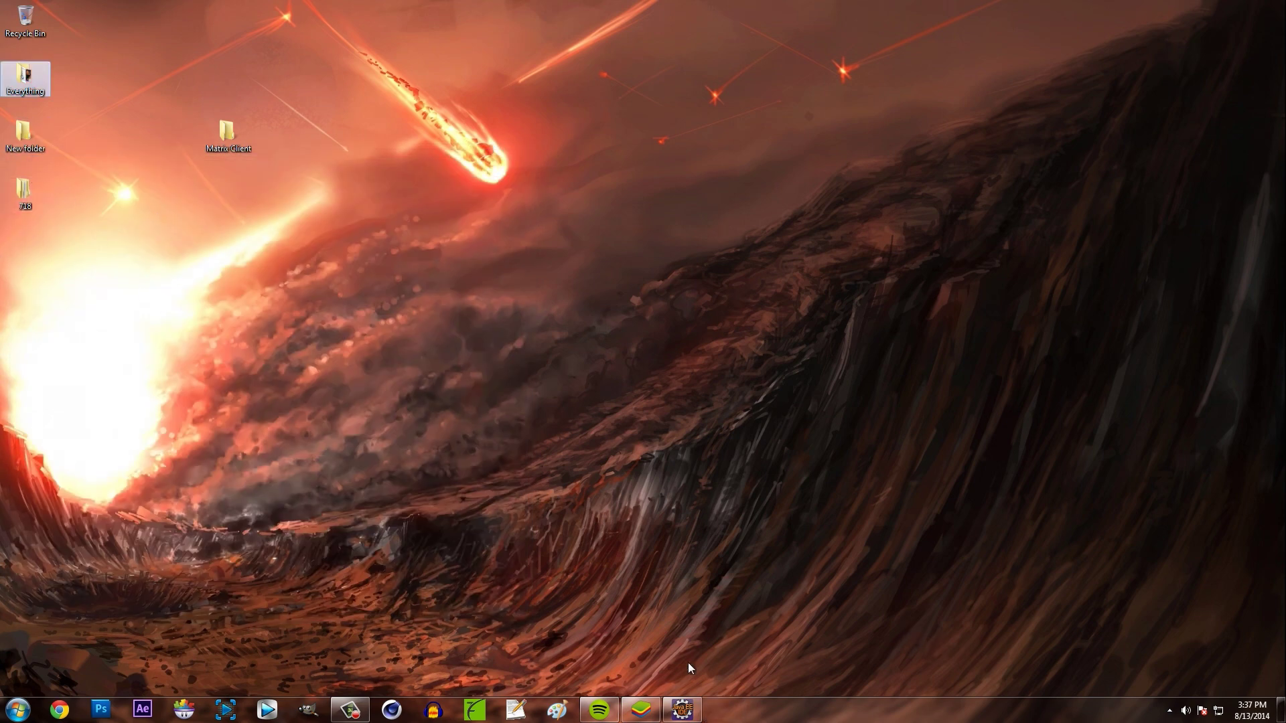
pyautogui.click(681, 709)
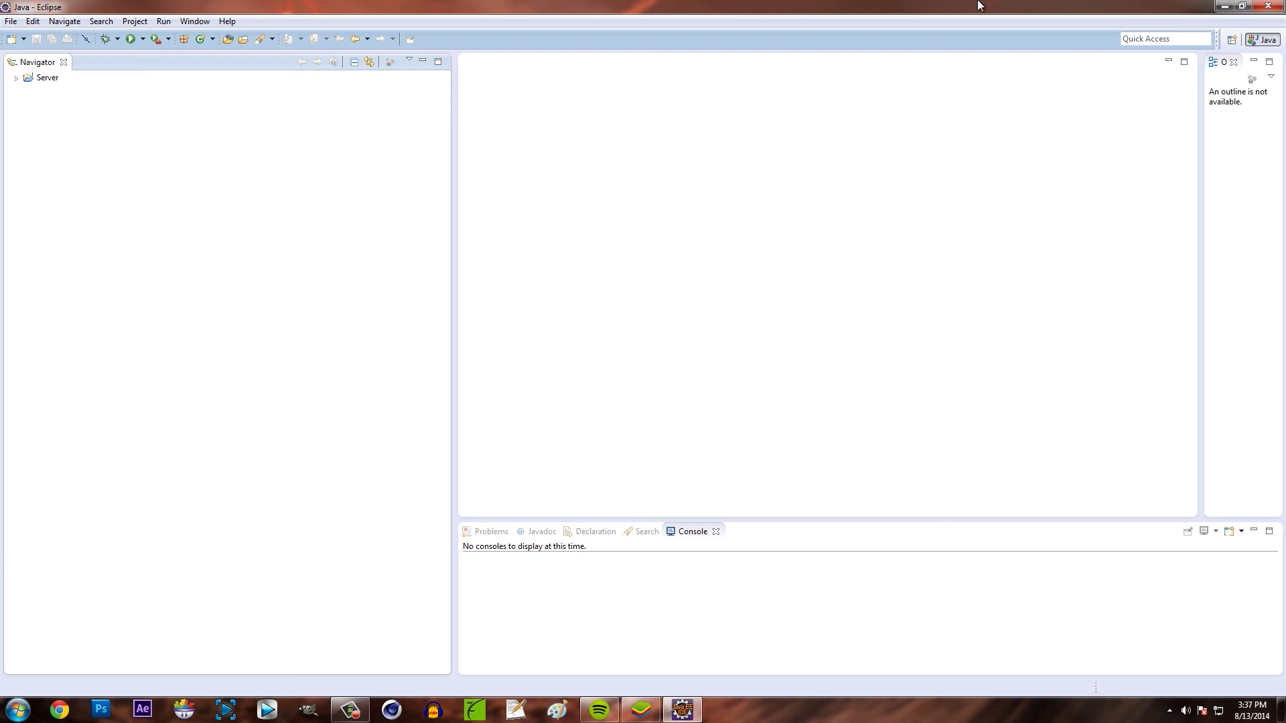
pyautogui.moveTo(978, 5); pyautogui.dragTo(649, 130)
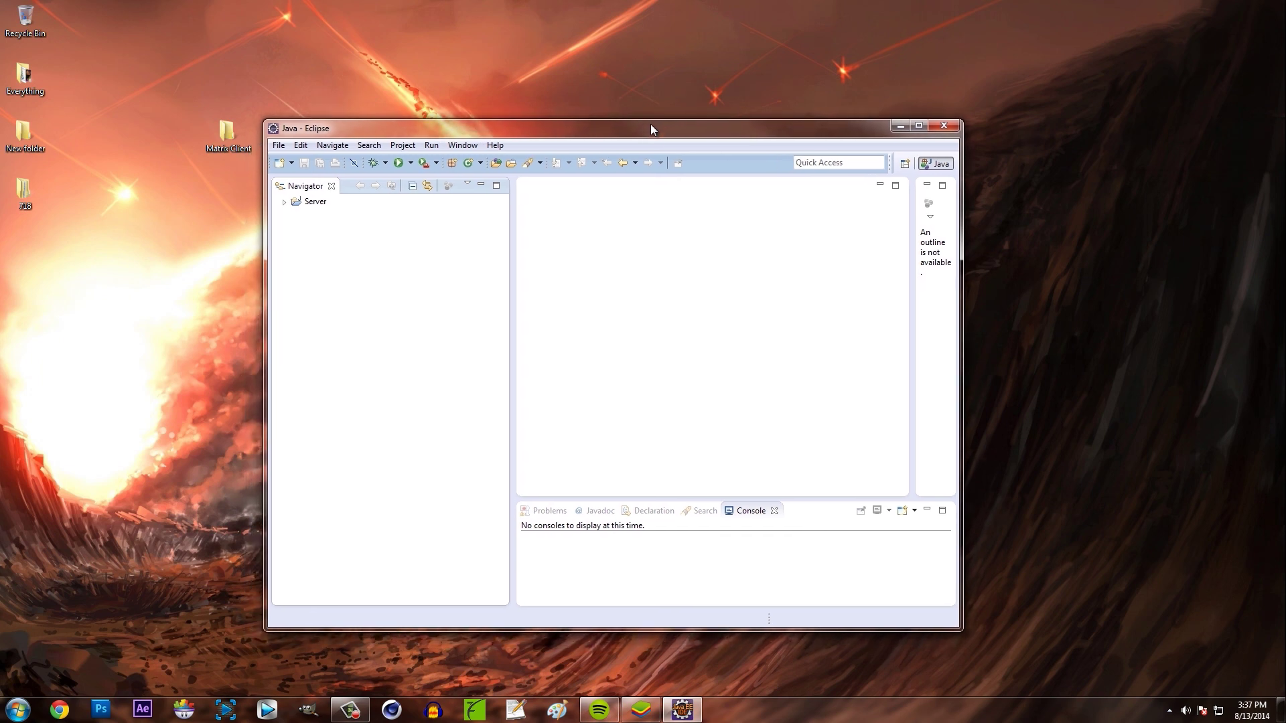